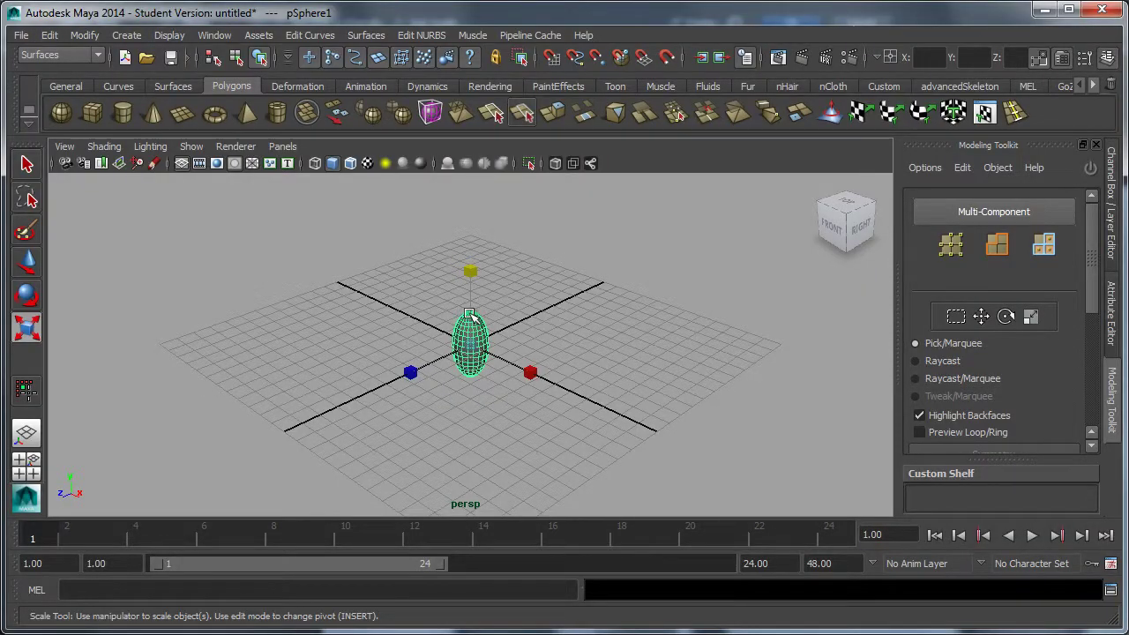
- Create a polygon plane and move it along Z to about 3.2, in front of the stretched sphere
click(181, 113)
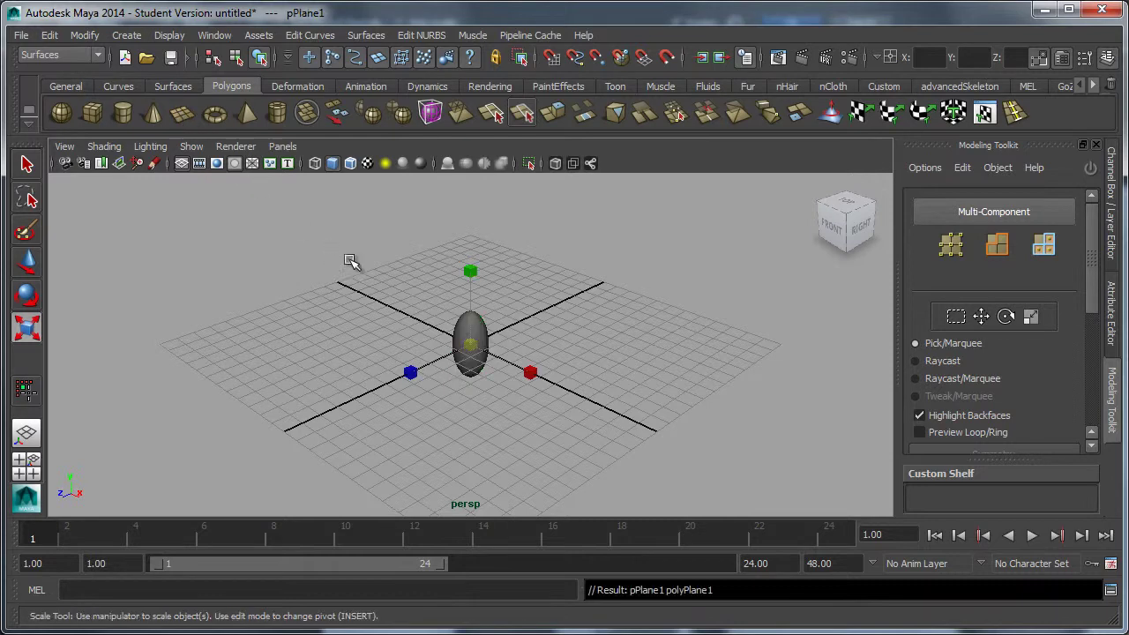
key(w)
drag(446, 364, 388, 385)
- Set the plane's width and height subdivisions to 40
key(f)
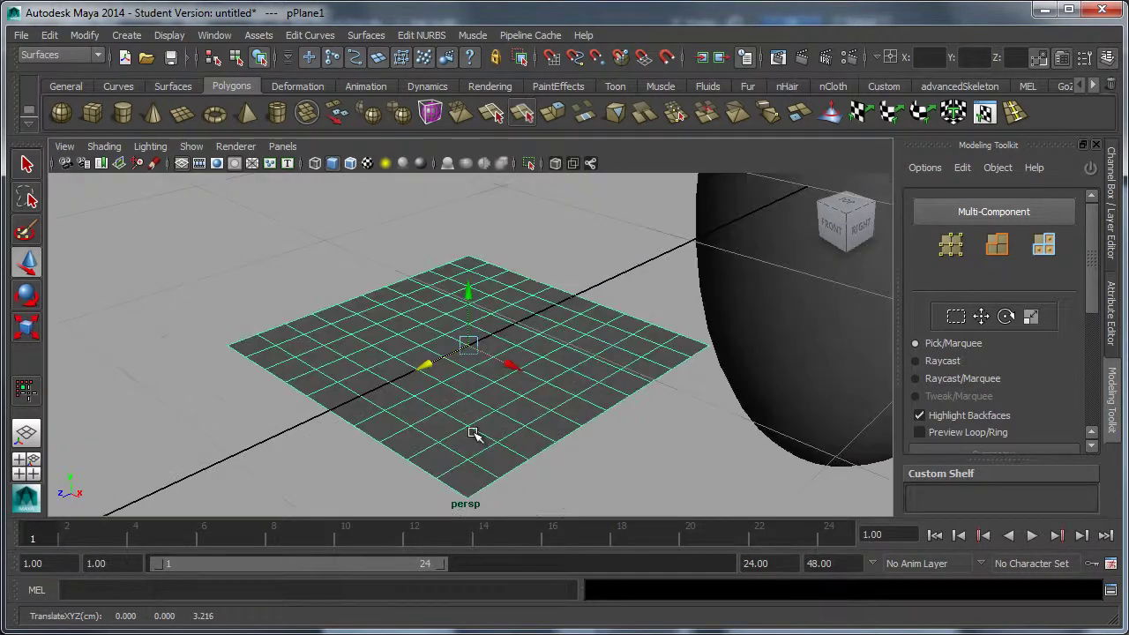
alt+drag(493, 314, 514, 341)
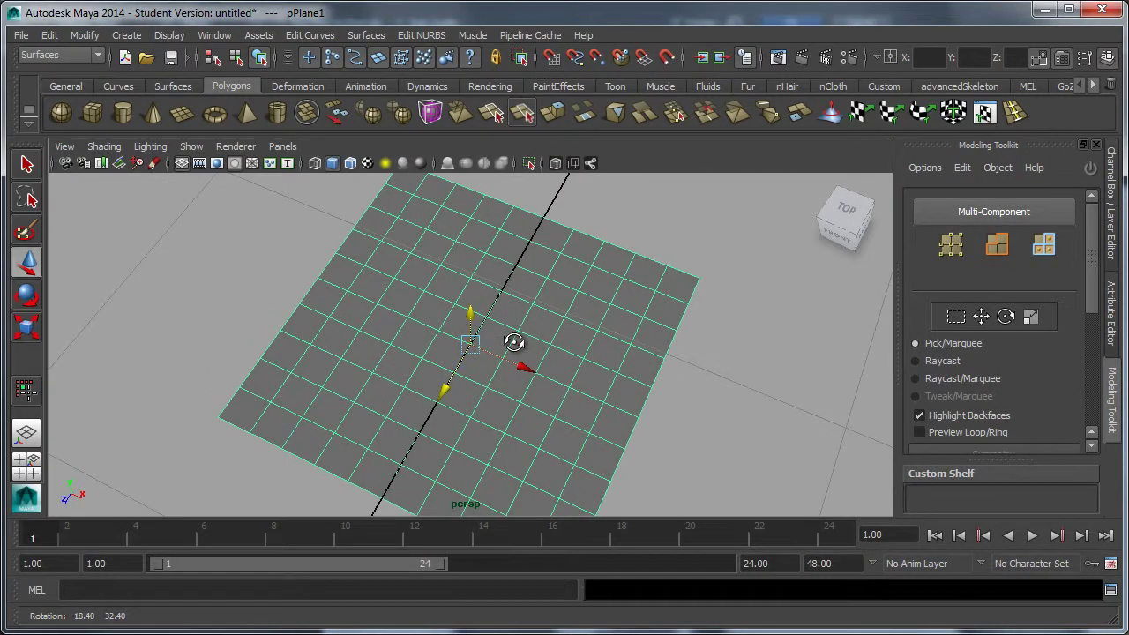
alt+right_drag(586, 356, 469, 356)
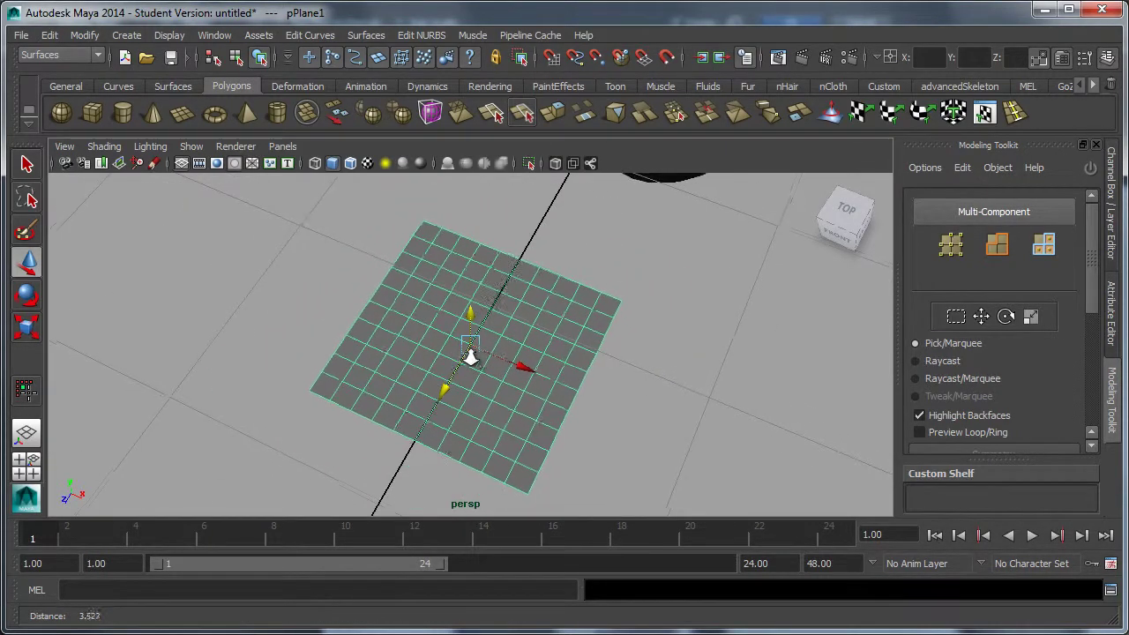
click(1112, 209)
scroll(1030, 303, down, 3)
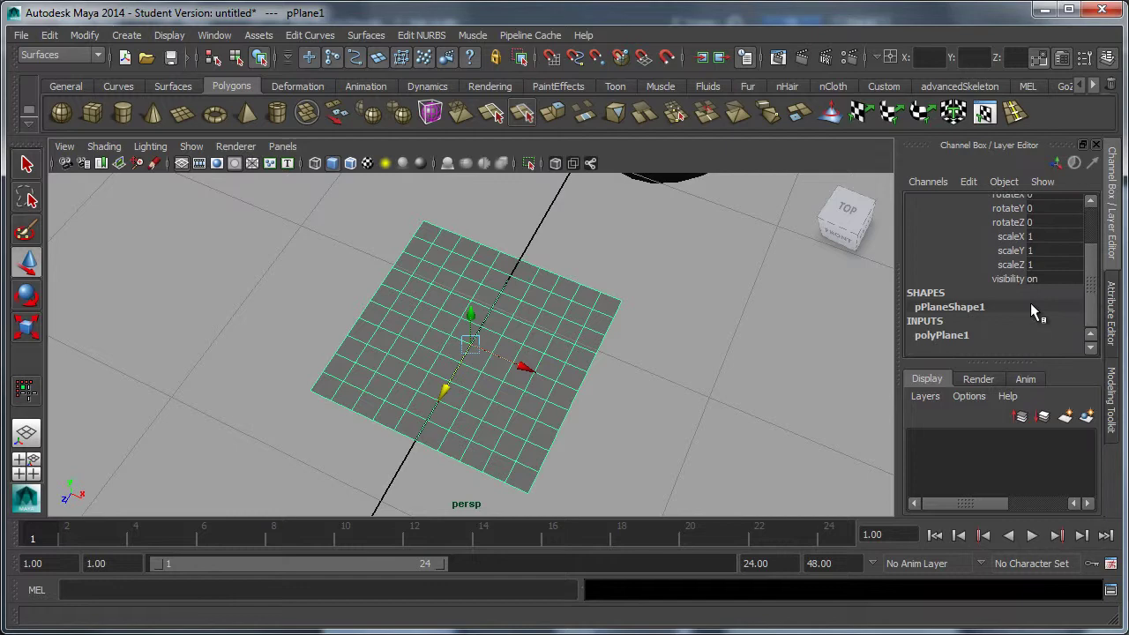
scroll(988, 334, down, 3)
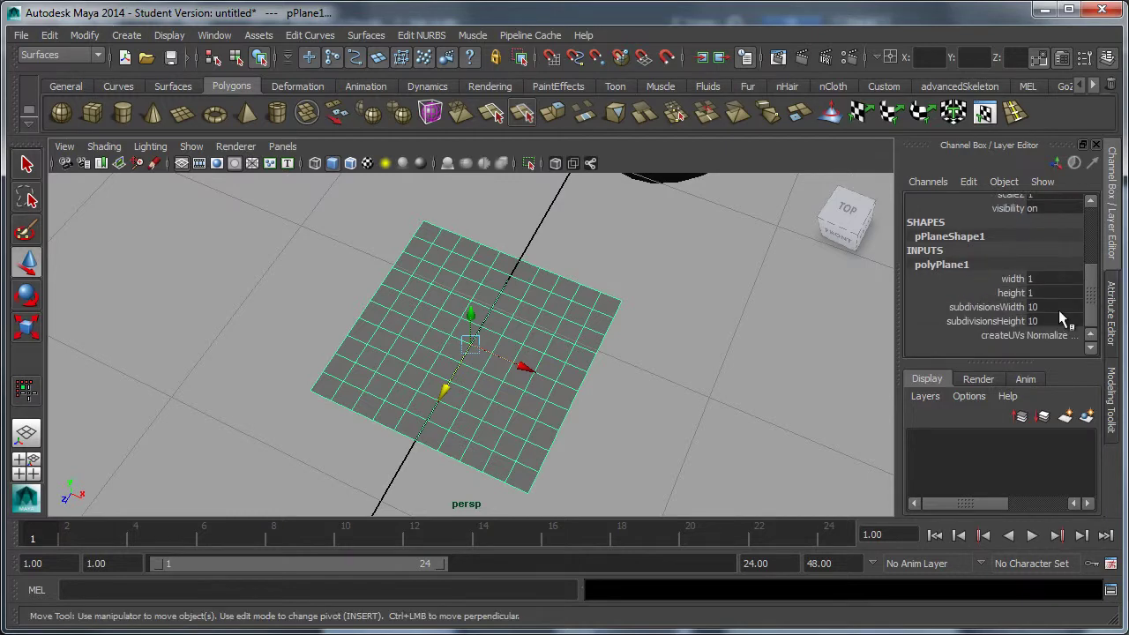
text(40)
key(Return)
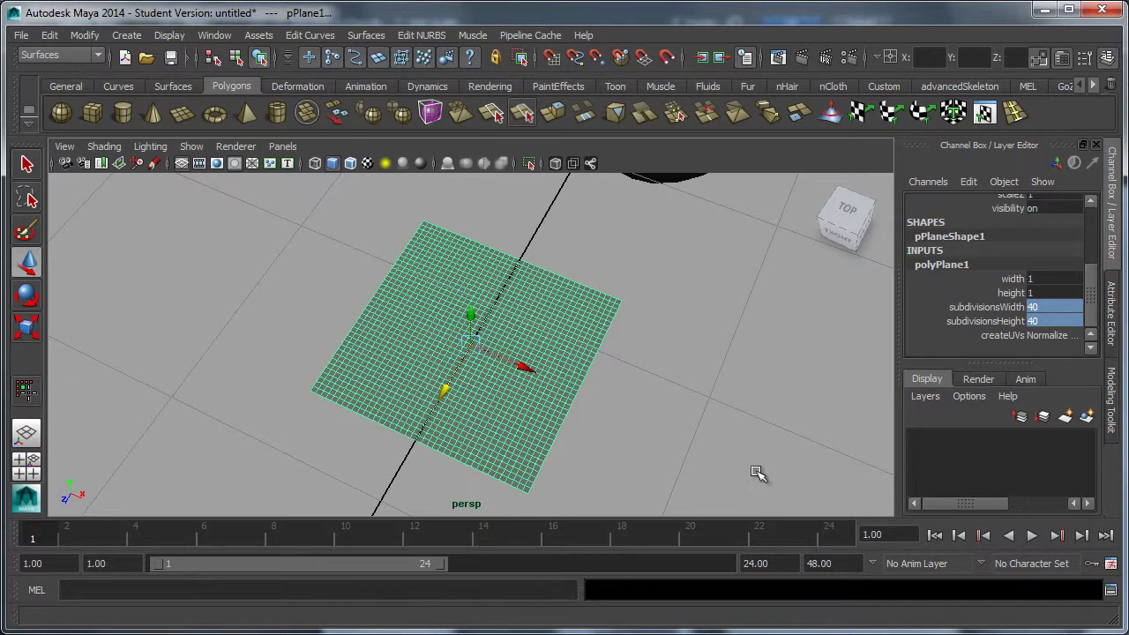
- Rotate the plane about its Y axis and set rotateY to 45
alt+right_drag(758, 474, 410, 419)
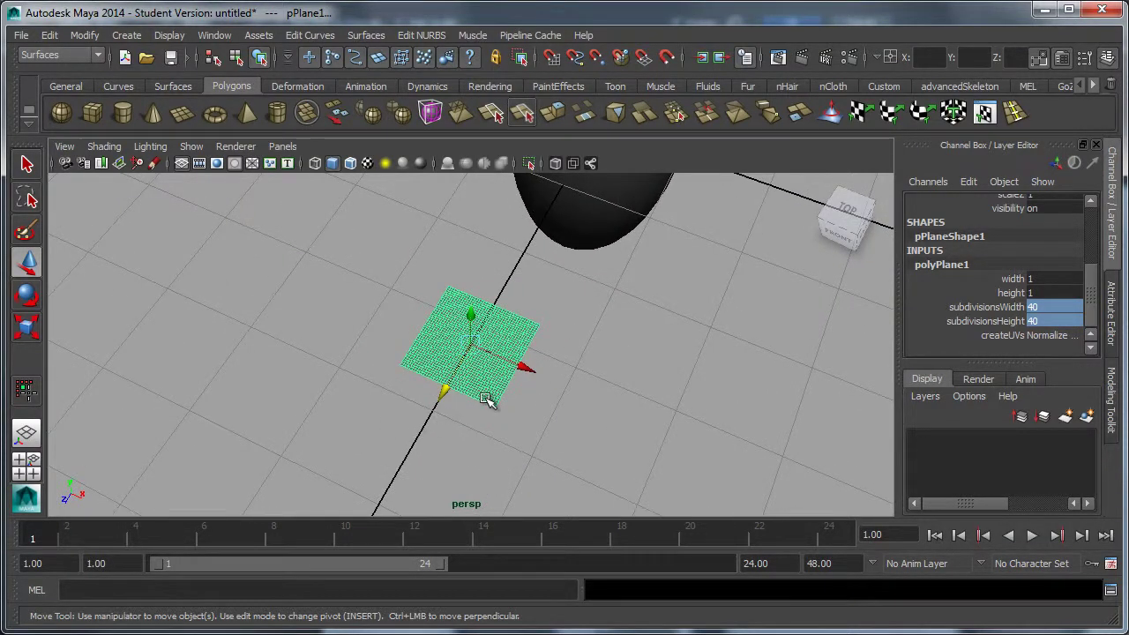
key(e)
drag(524, 395, 476, 408)
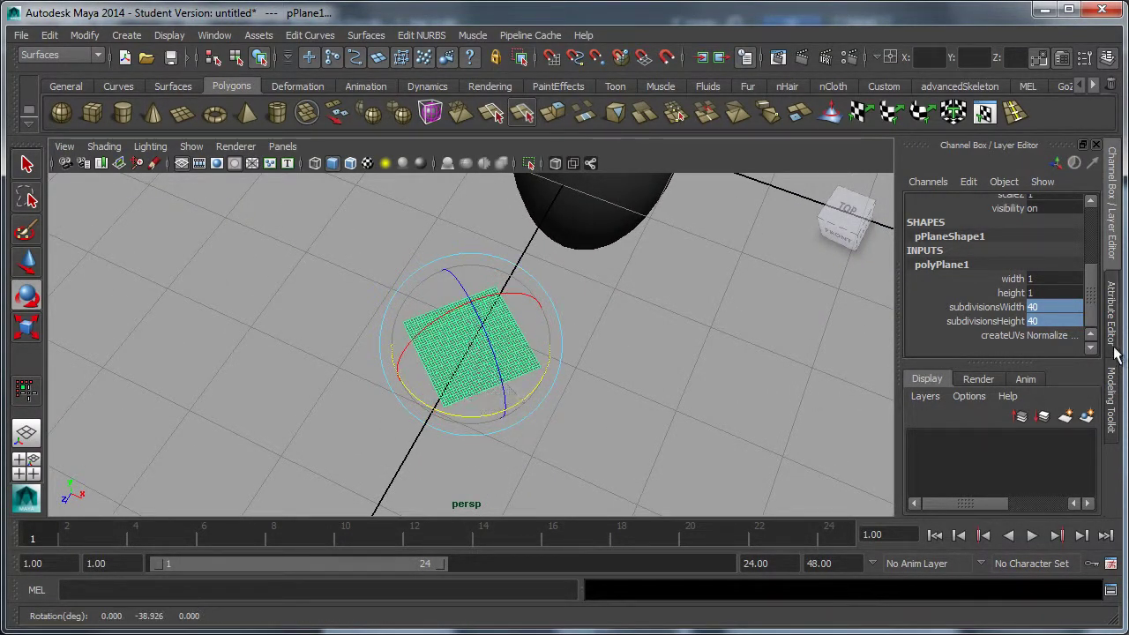
scroll(1063, 328, up, 3)
click(1049, 273)
text(45)
key(Return)
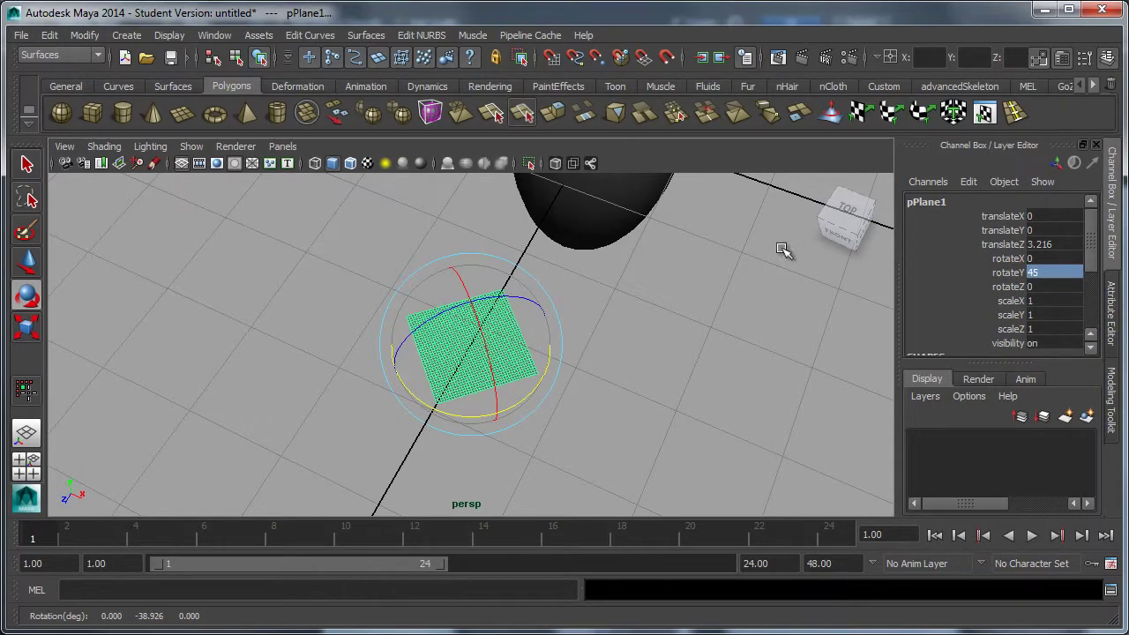
- Scale the plane up uniformly and set scaleX, scaleY and scaleZ to 6
key(r)
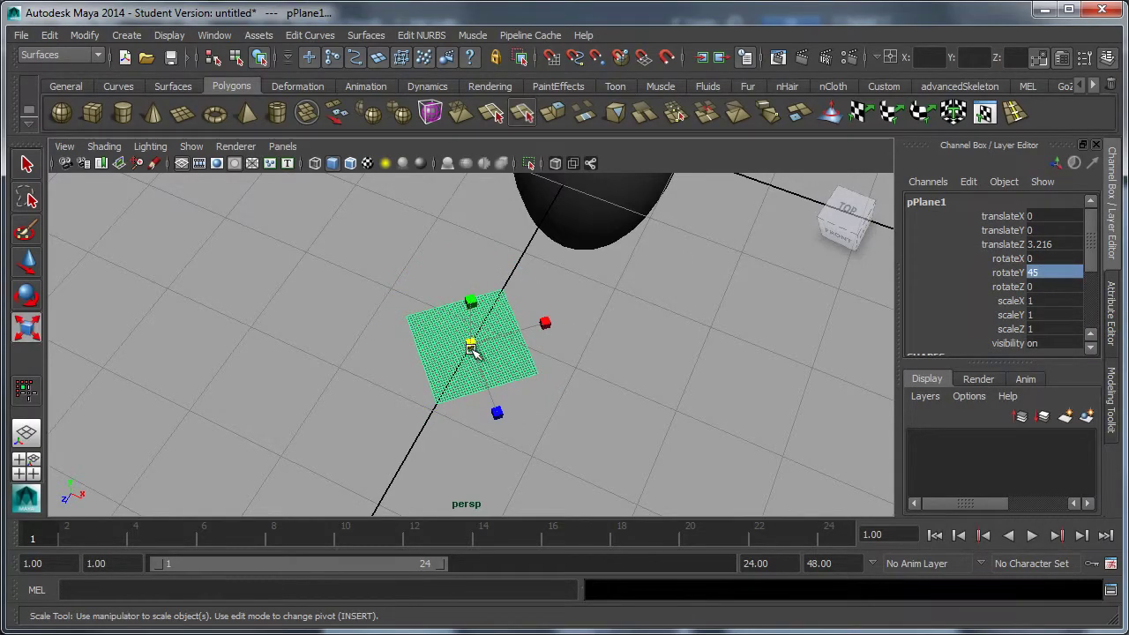
drag(472, 344, 858, 363)
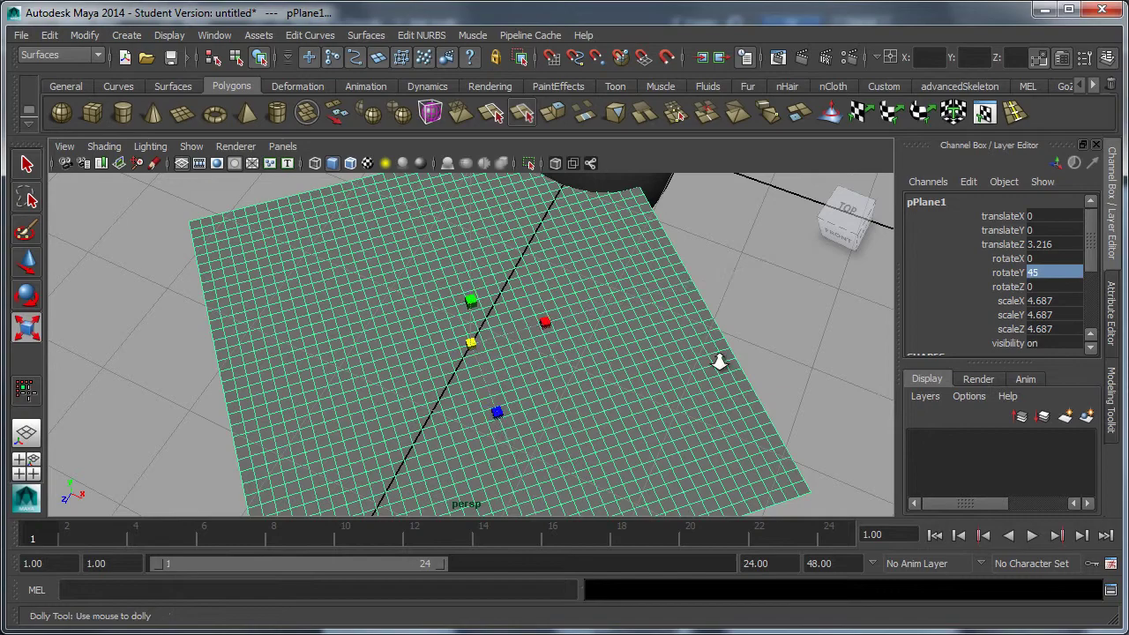
alt+right_drag(719, 361, 335, 360)
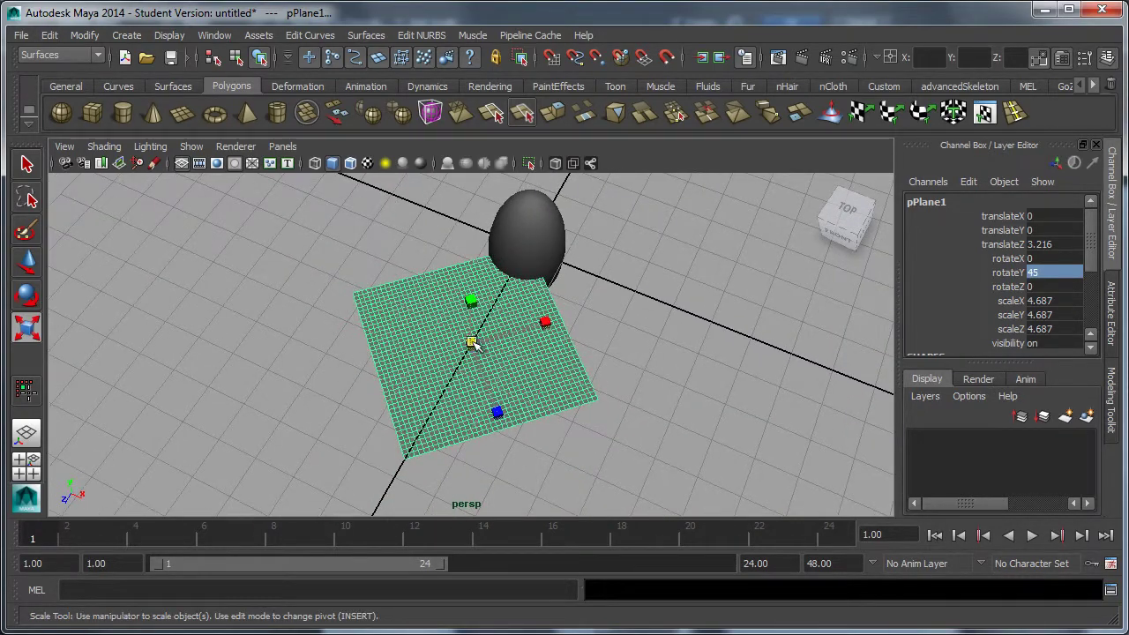
drag(473, 346, 517, 344)
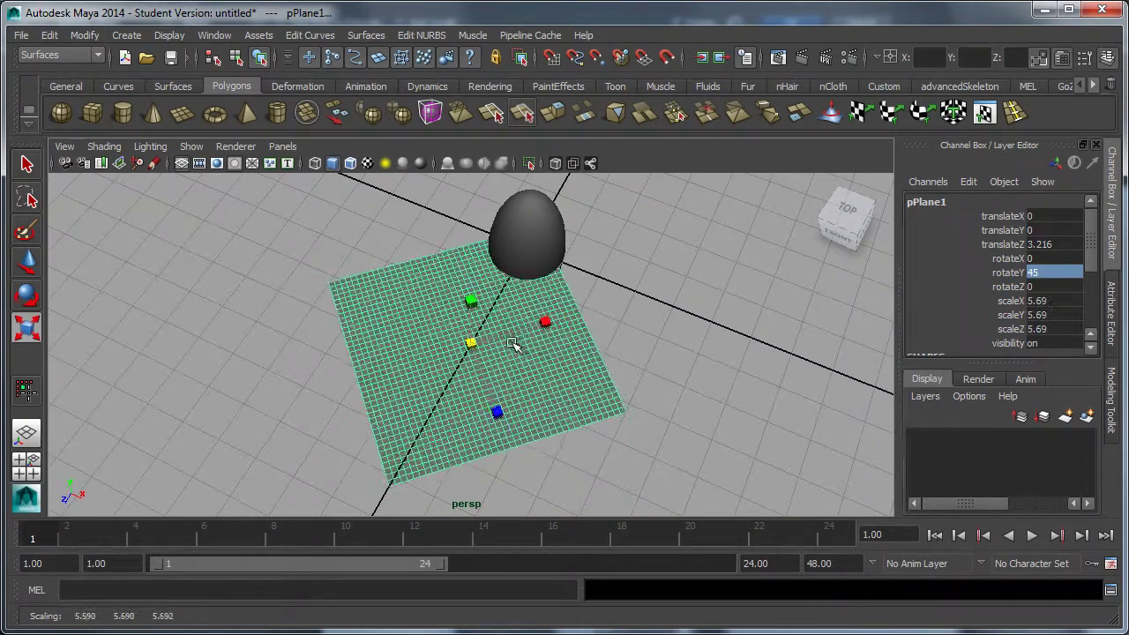
double_click(1055, 330)
text(6)
key(Return)
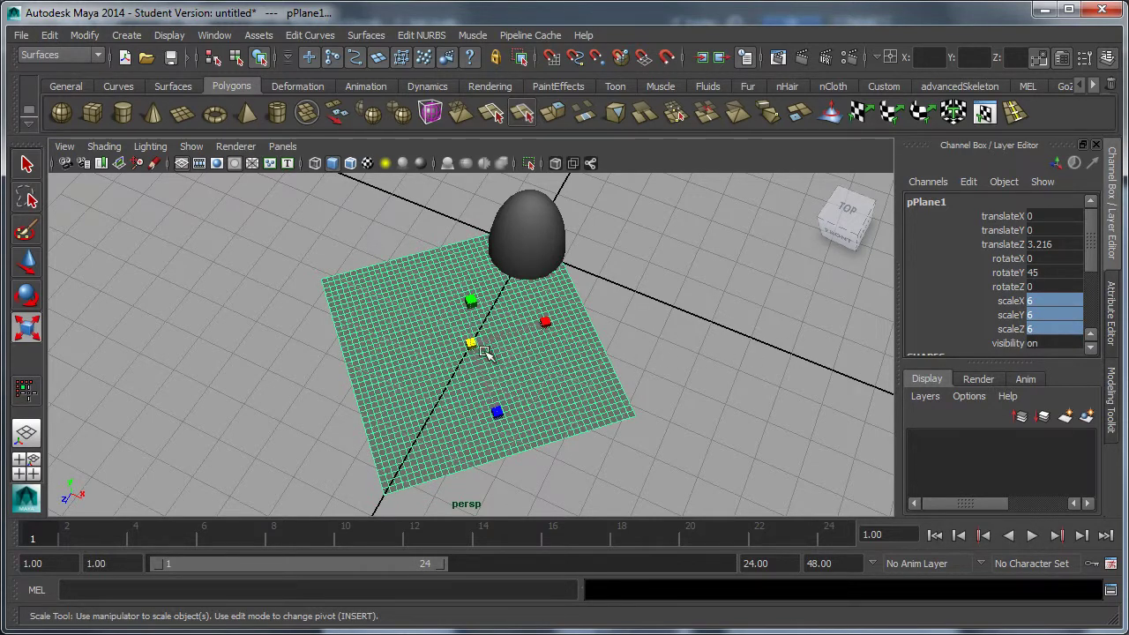
- Move the plane along Z to 6, away from the stretched sphere
key(w)
drag(453, 391, 415, 455)
scroll(580, 368, down, 2)
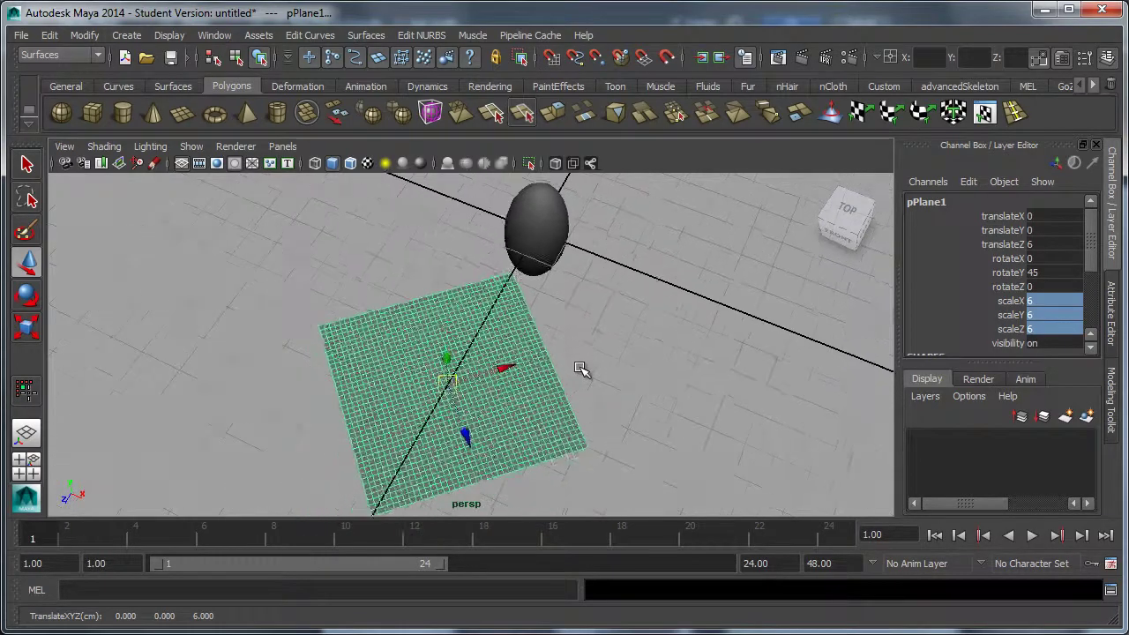
- Show the plane in the top view with Wireframe on Shaded enabled and start the Joint Tool
key(space)
drag(606, 355, 542, 346)
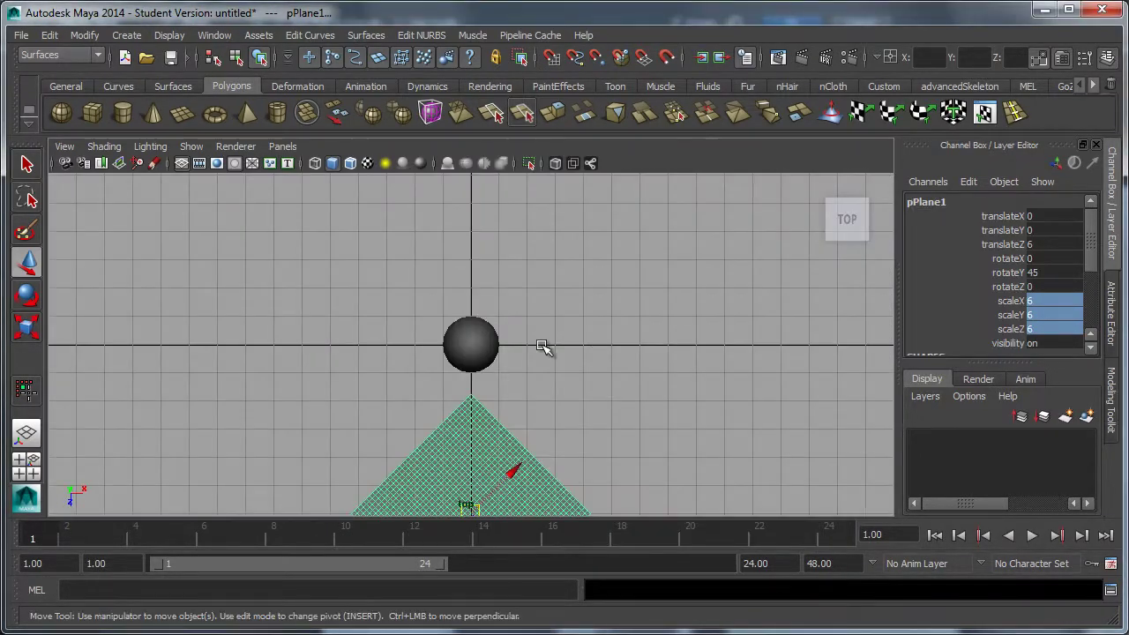
alt+middle_drag(578, 428, 593, 239)
alt+right_drag(487, 326, 567, 329)
alt+middle_drag(562, 322, 565, 355)
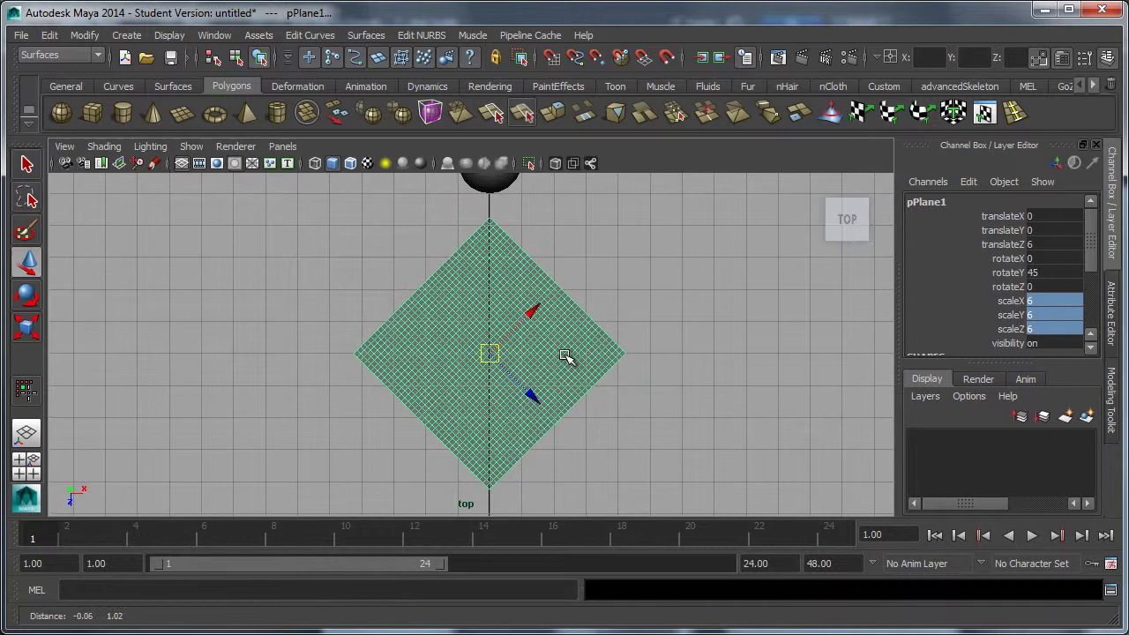
click(362, 86)
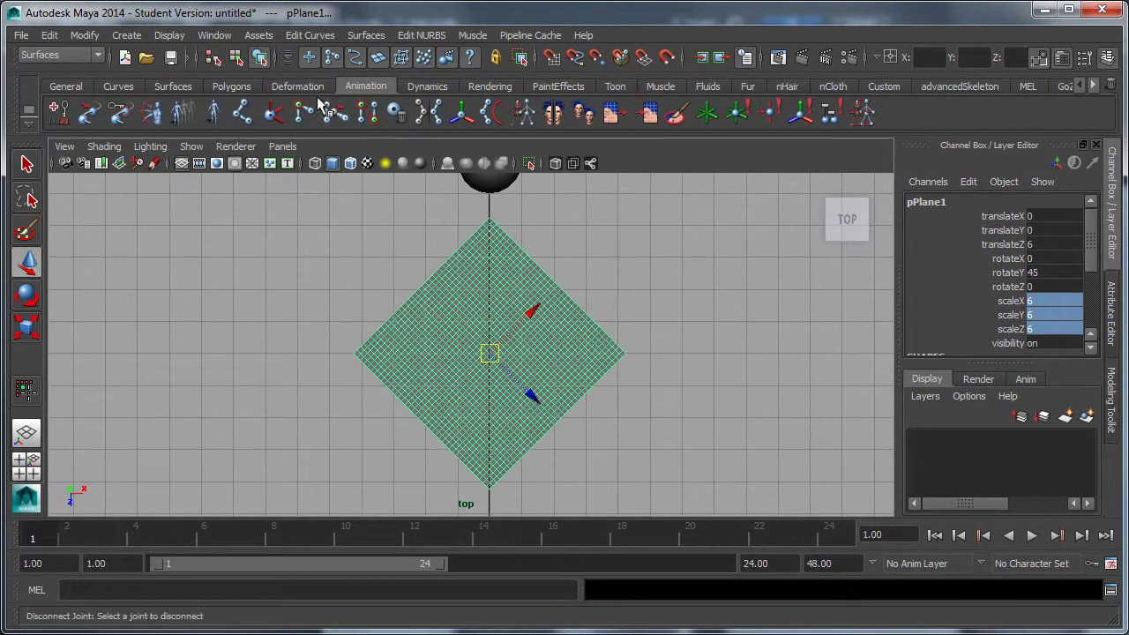
click(242, 112)
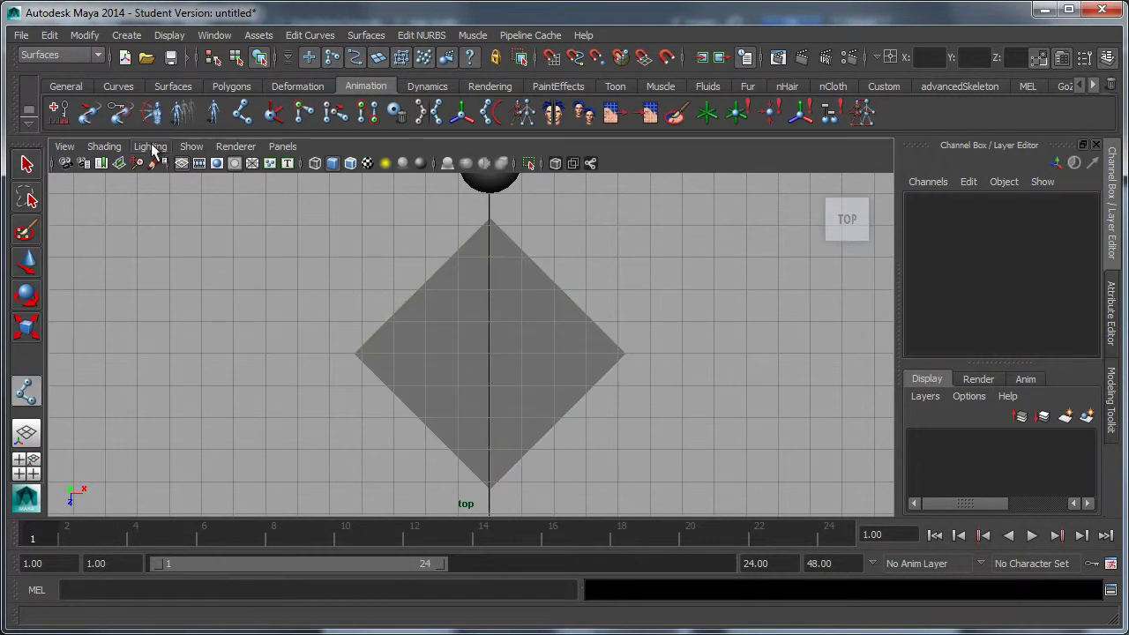
click(110, 147)
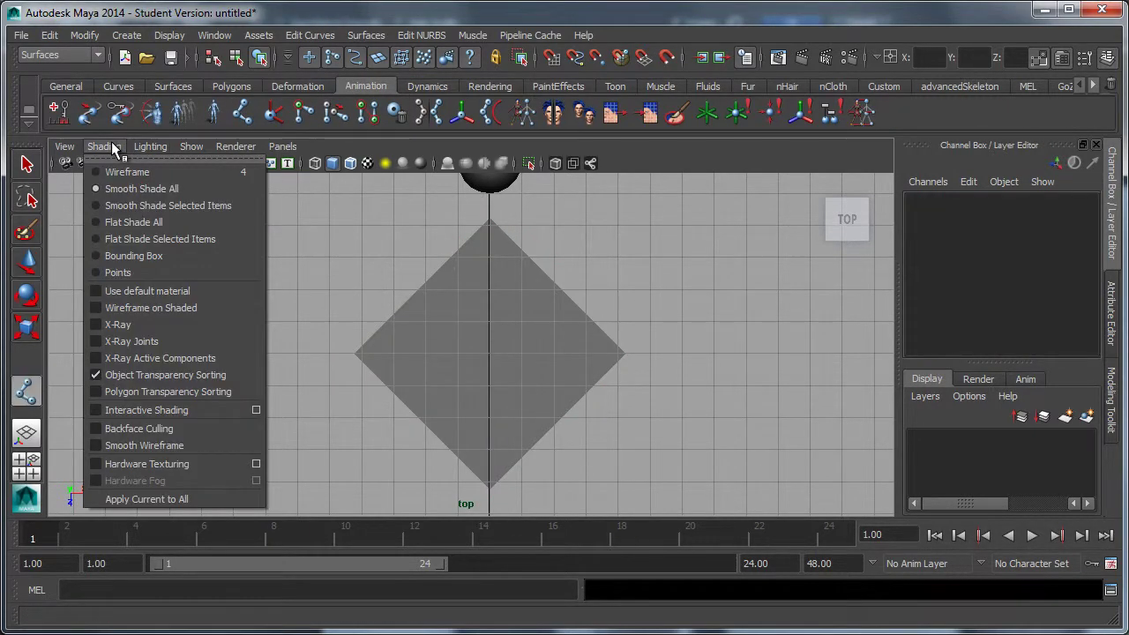
click(131, 308)
- Place the first joint on the plane's corner nearest the sphere and a second joint at the plane's centre, both snapped to mesh vertices
mouse_move(316, 271)
alt+right_down()
mouse_move(345, 255)
mouse_move(756, 252)
alt+right_up()
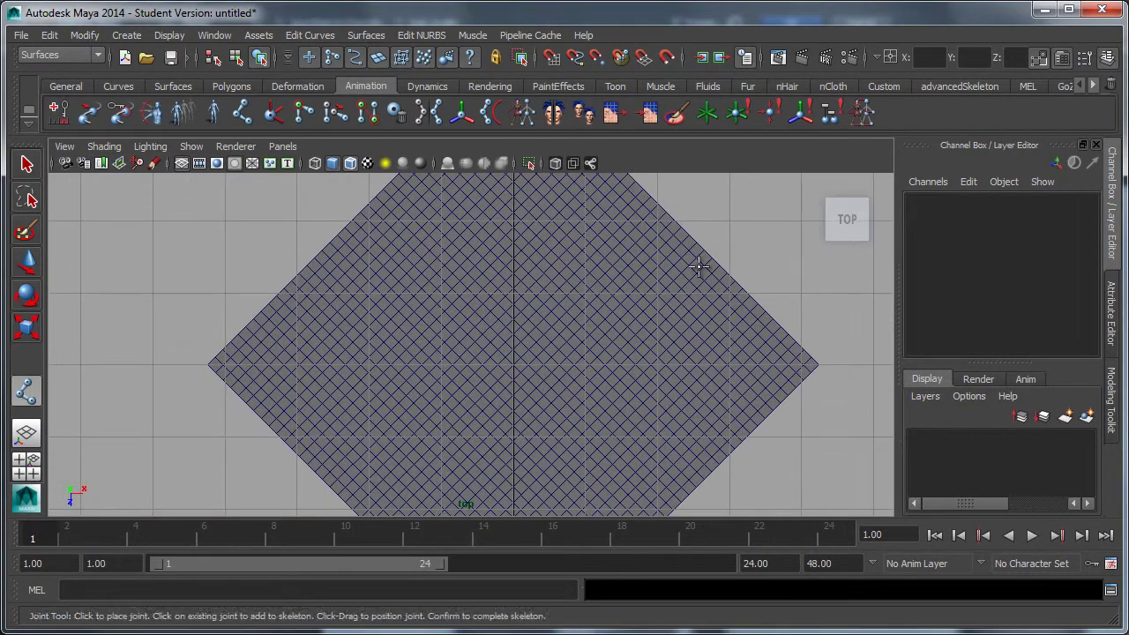
alt+middle_drag(627, 276, 620, 430)
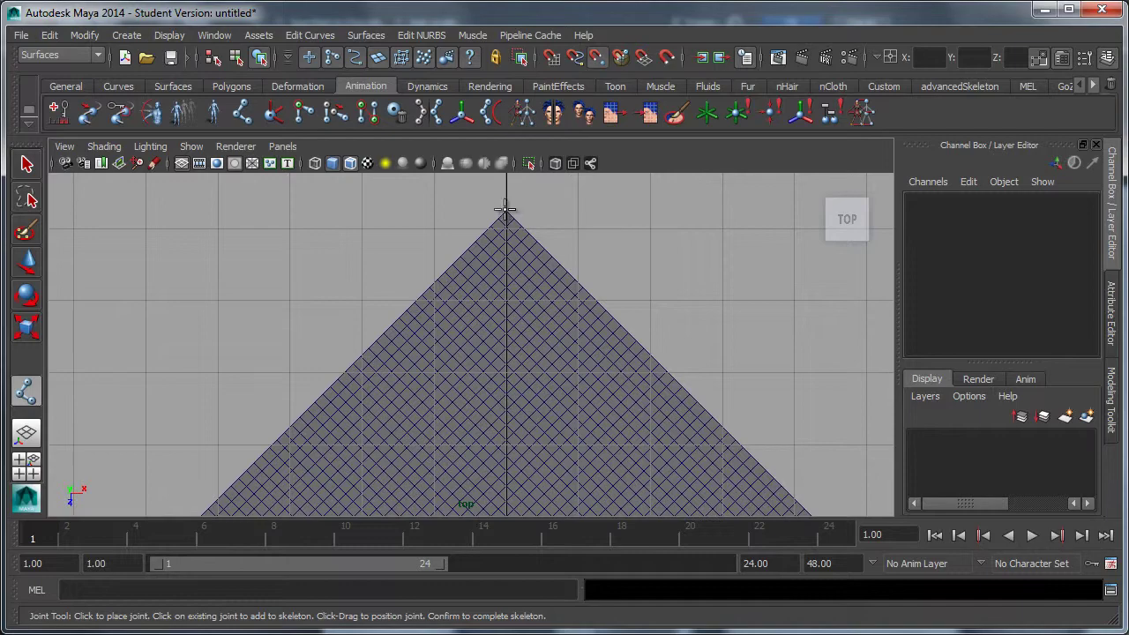
click(506, 209)
alt+middle_drag(537, 362, 511, 166)
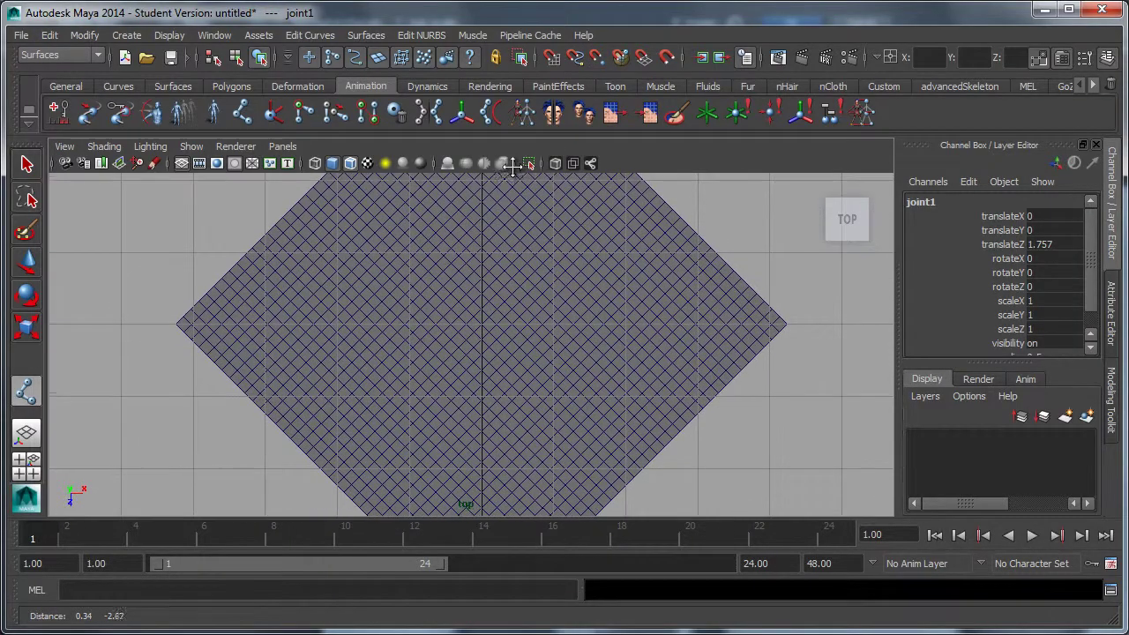
alt+right_drag(390, 328, 1018, 327)
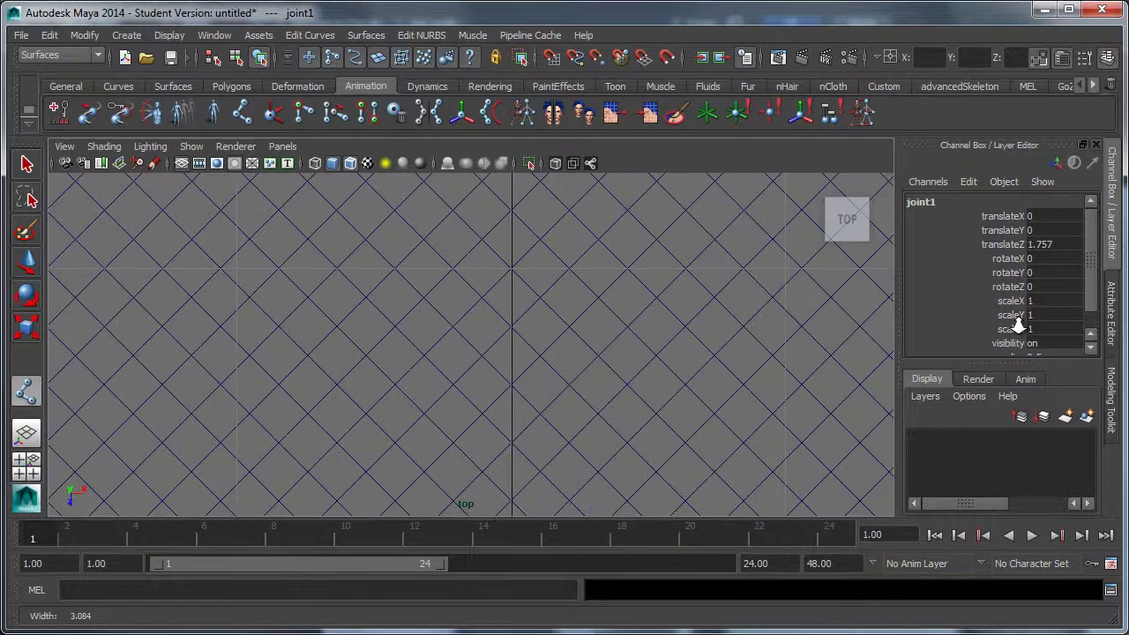
click(516, 257)
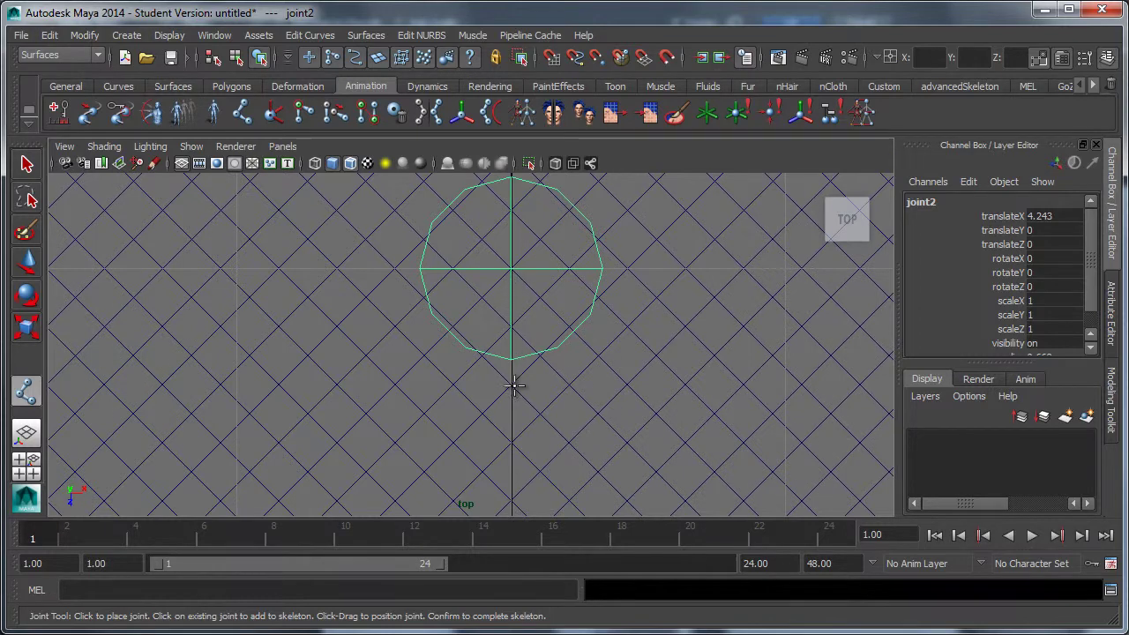
- Add a third joint about 0.21 beyond the centre joint and a last joint on the plane's opposite corner, completing the chain
drag(514, 385, 511, 328)
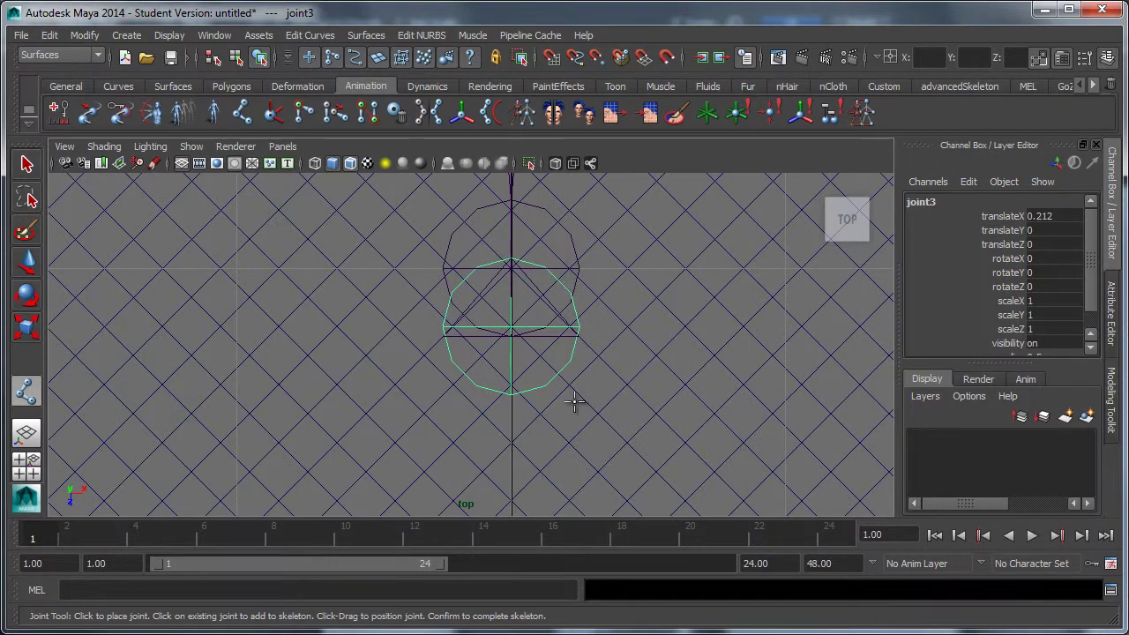
alt+middle_drag(574, 408, 574, 214)
alt+right_drag(683, 338, 433, 347)
alt+middle_drag(496, 371, 498, 248)
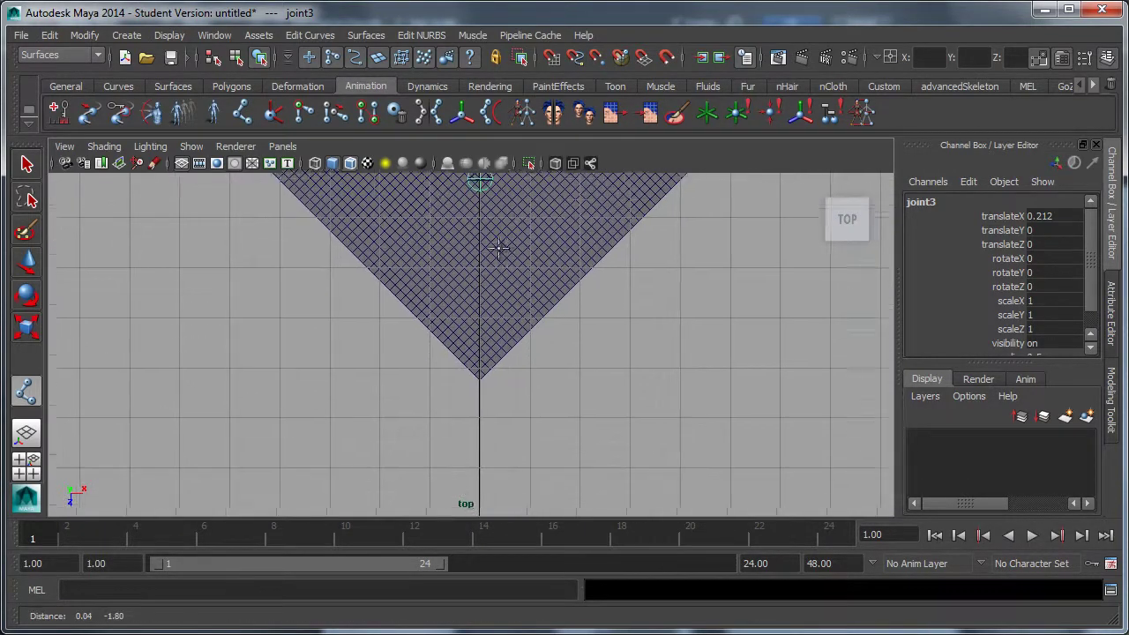
alt+right_drag(498, 249, 508, 380)
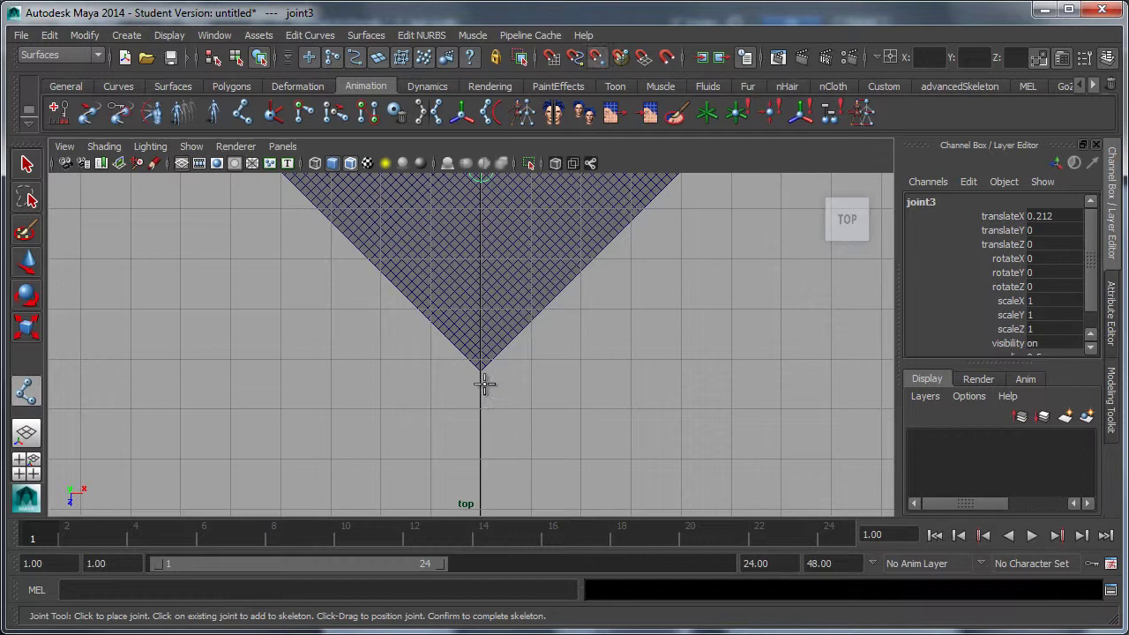
click(482, 382)
key(w)
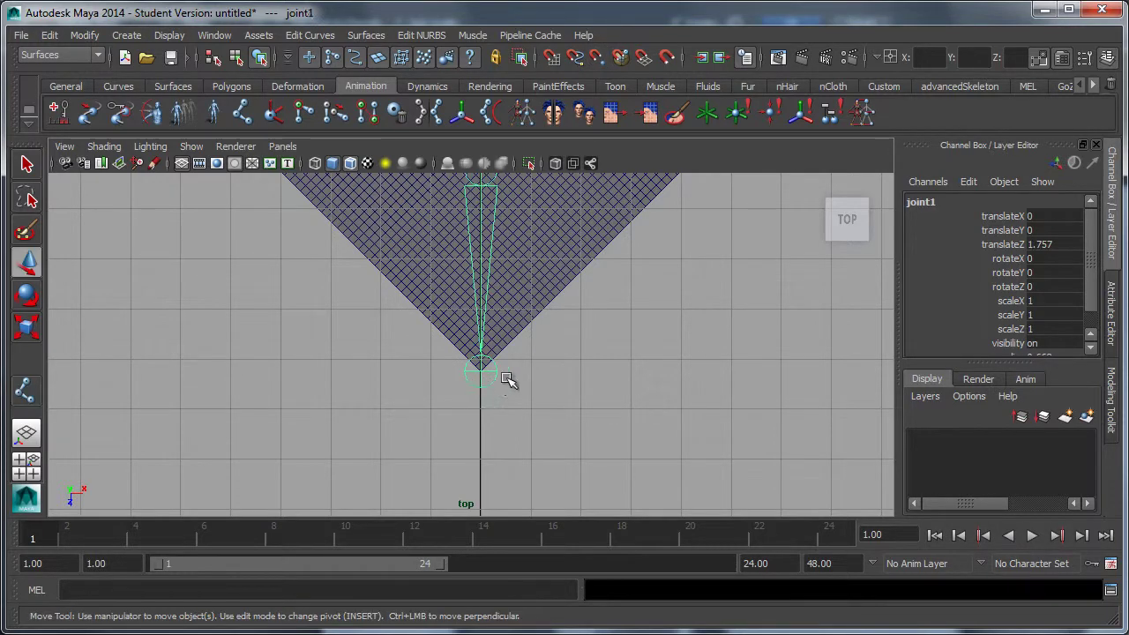
- Add the plane to the joint chain selection, apply Smooth Bind between them, and clear the selection
click(540, 272)
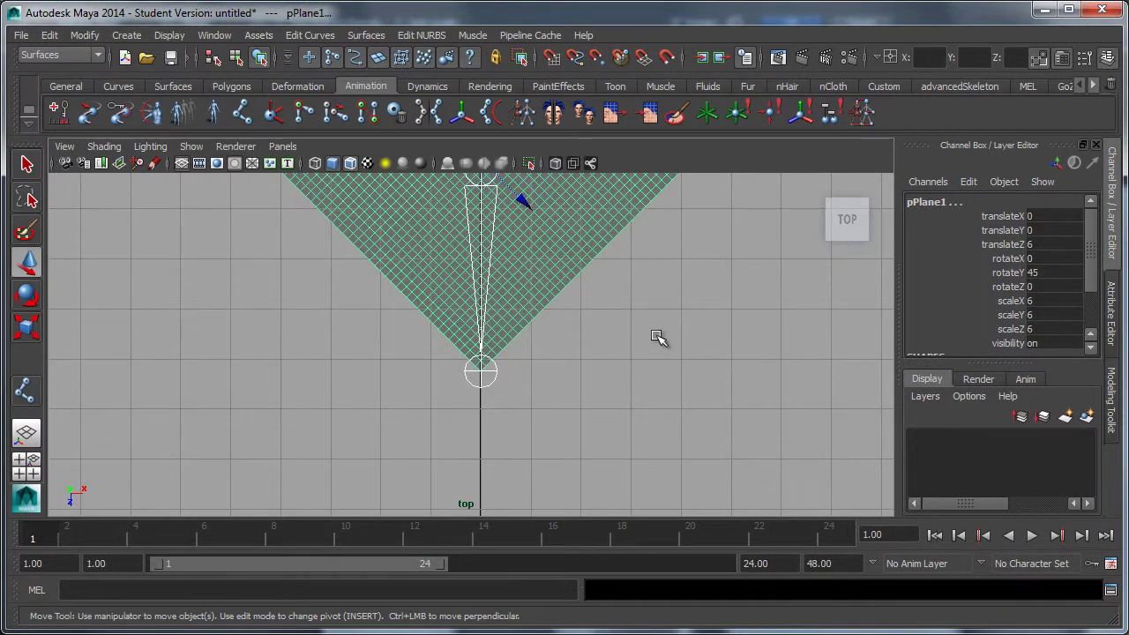
alt+right_drag(657, 336, 522, 355)
alt+middle_drag(522, 357, 539, 467)
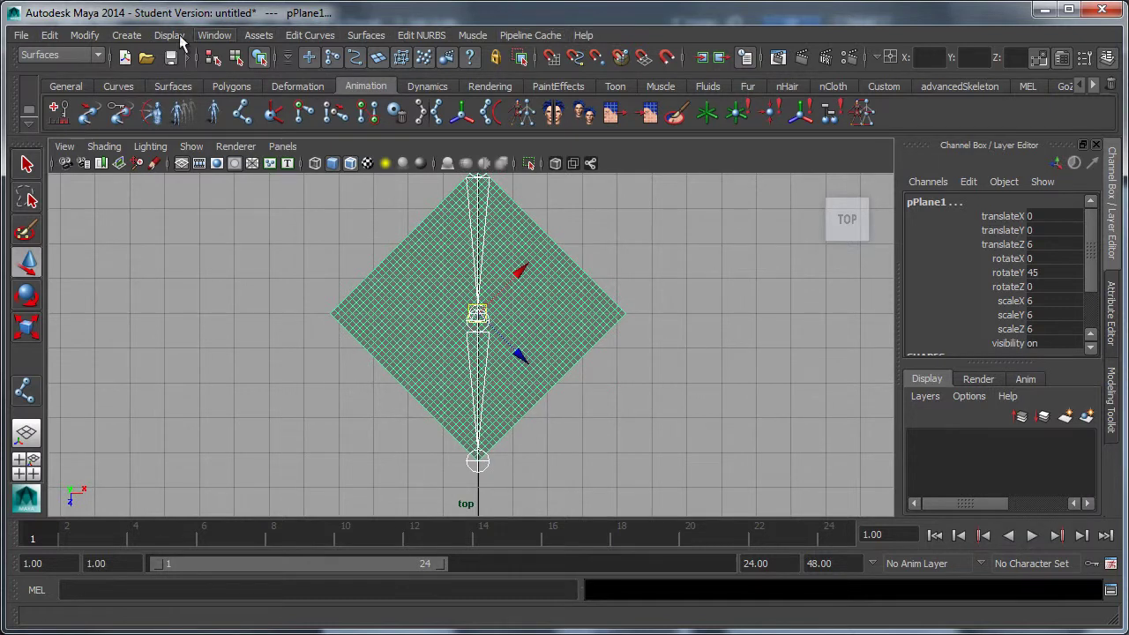
click(91, 53)
click(87, 67)
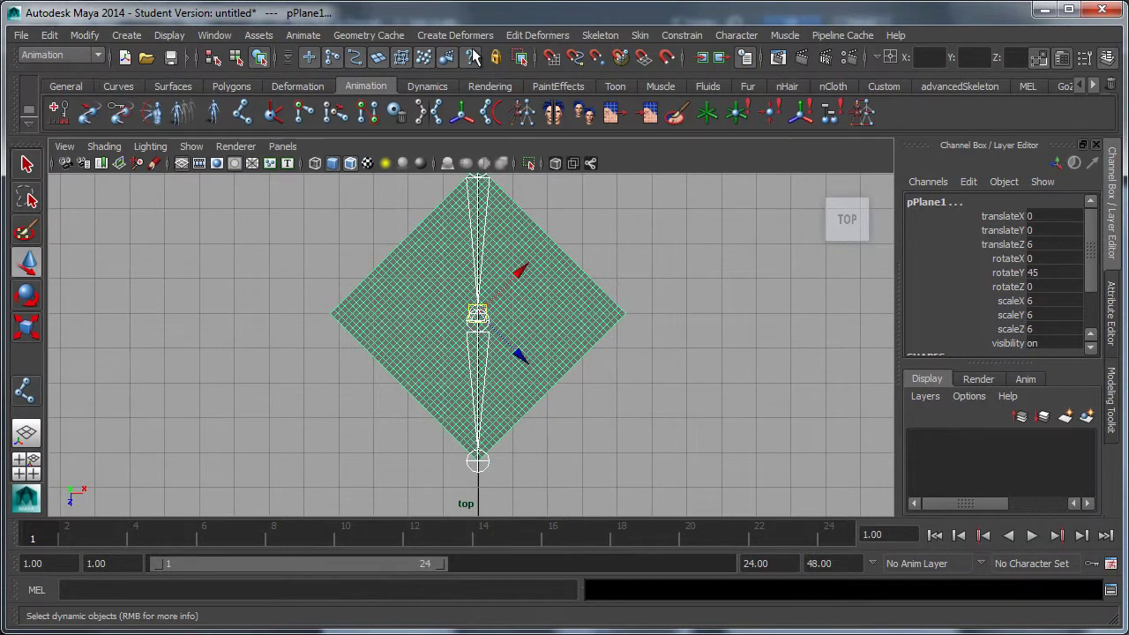
click(639, 35)
mouse_move(654, 64)
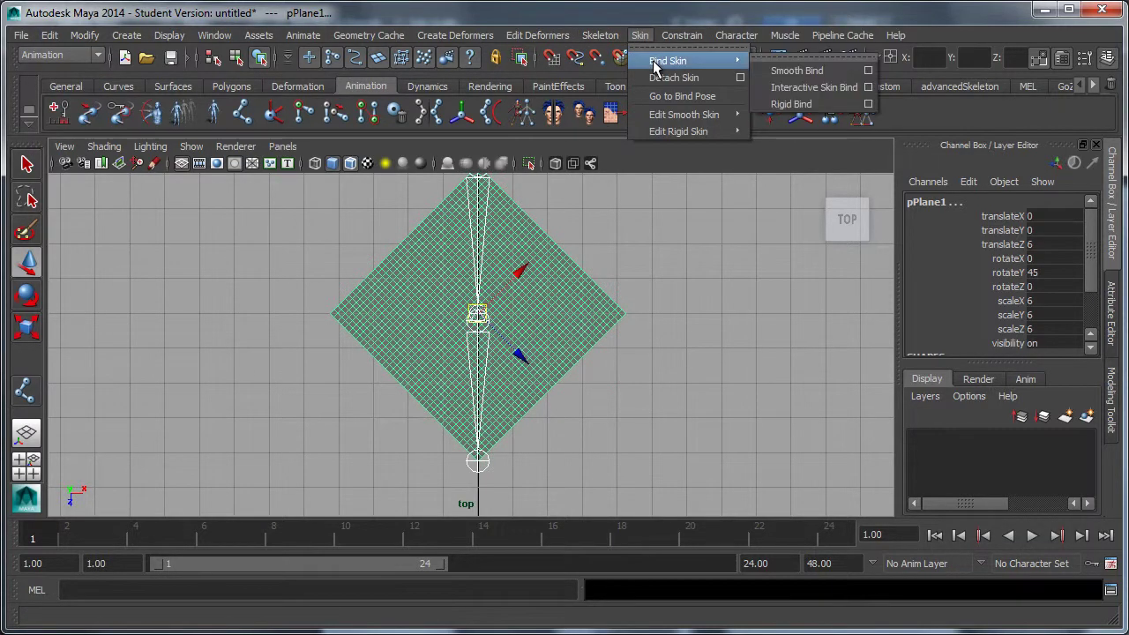
click(779, 71)
click(665, 289)
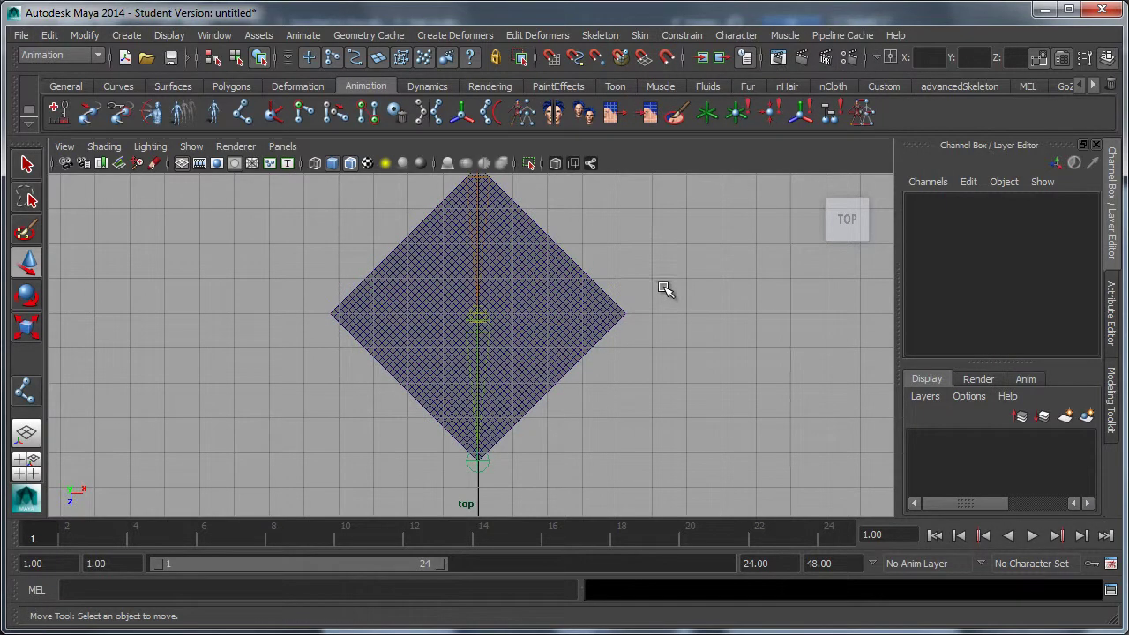
- Select the two middle joints at the plane's centre in the perspective view, from a closer angle
key(space)
drag(664, 288, 671, 256)
alt+drag(702, 350, 616, 301)
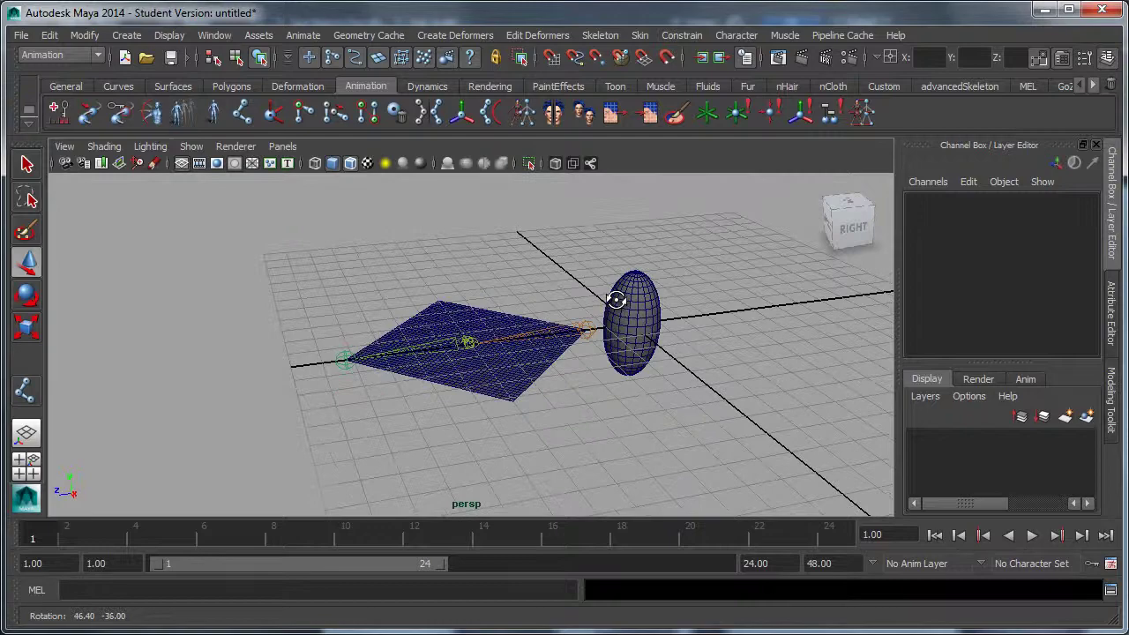
alt+right_drag(423, 396, 978, 388)
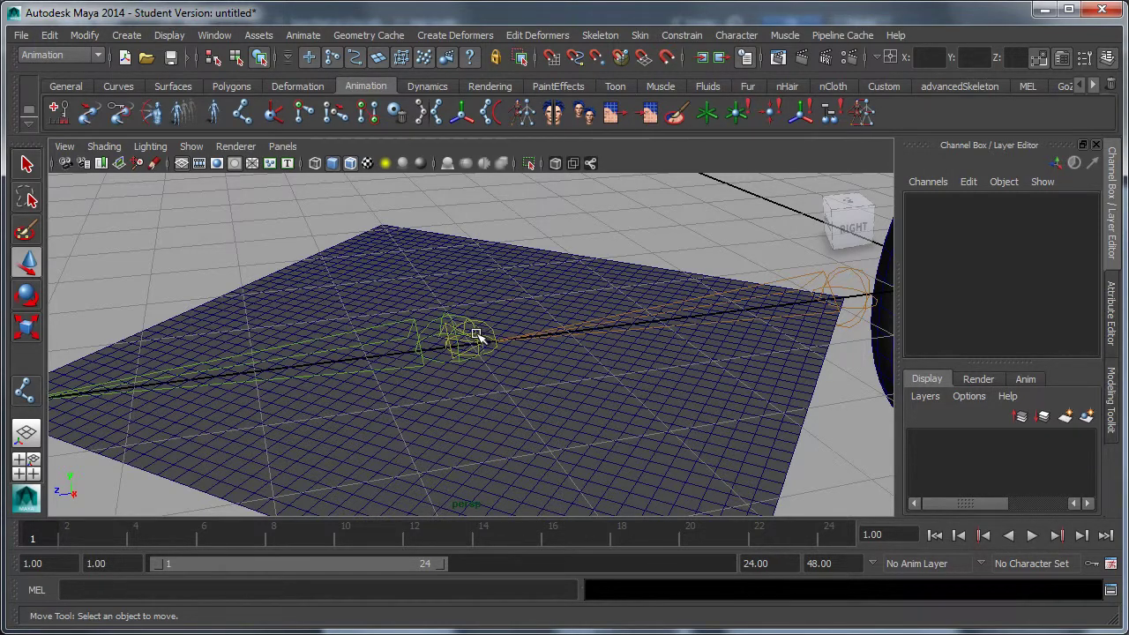
click(488, 325)
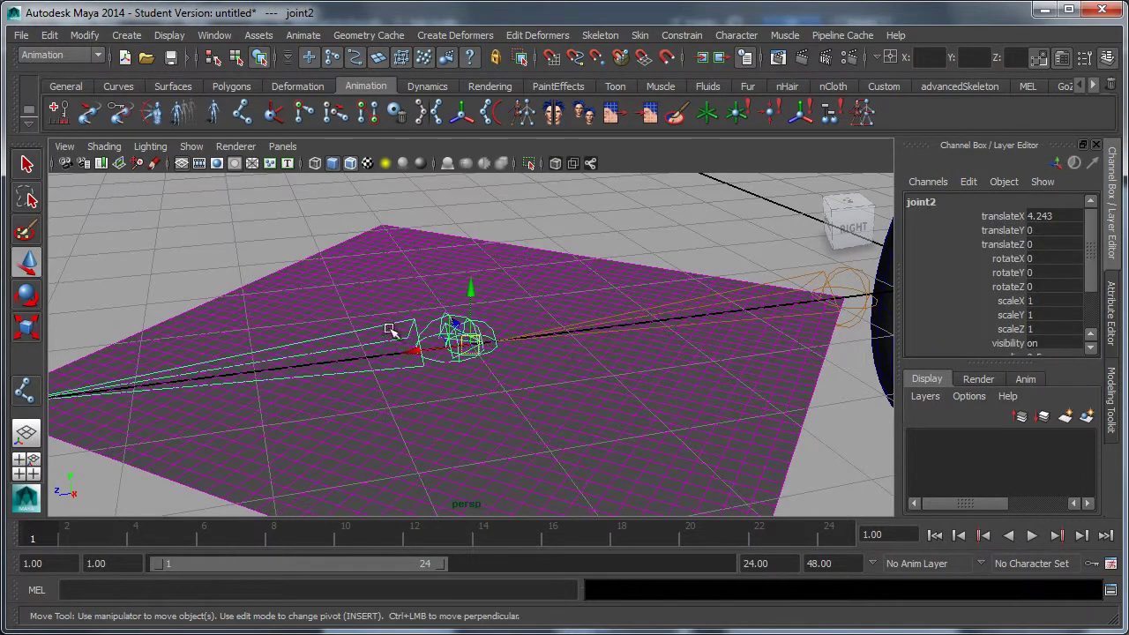
shift+click(372, 343)
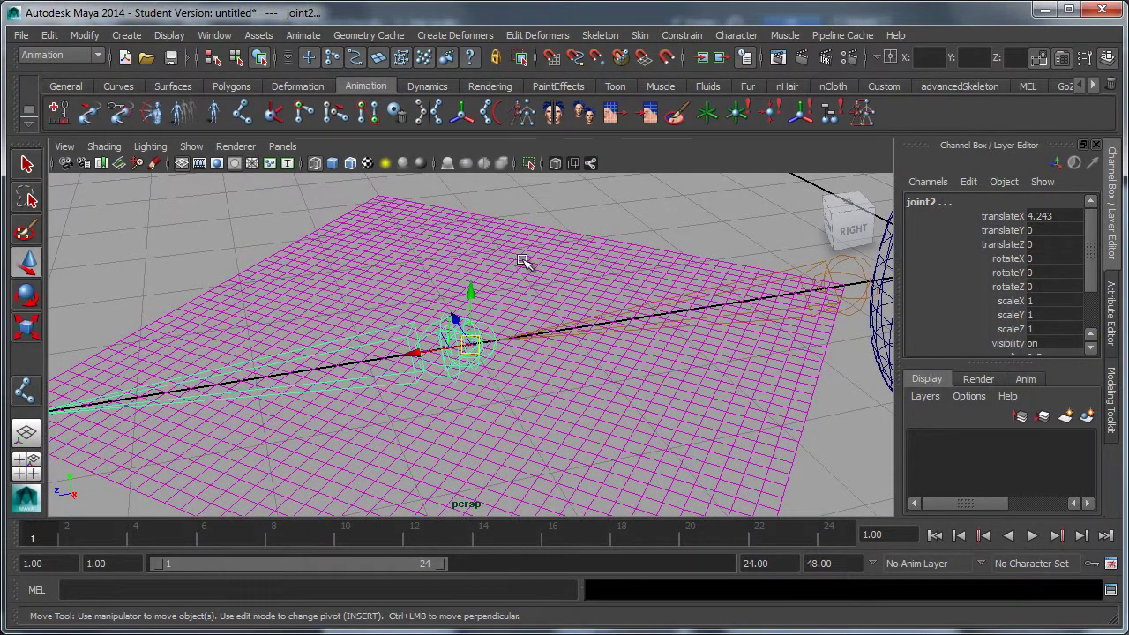
- Expand the joint chain in the Outliner to check that joint2 and joint3 are selected, and return to the perspective view
key(space)
drag(532, 470, 531, 431)
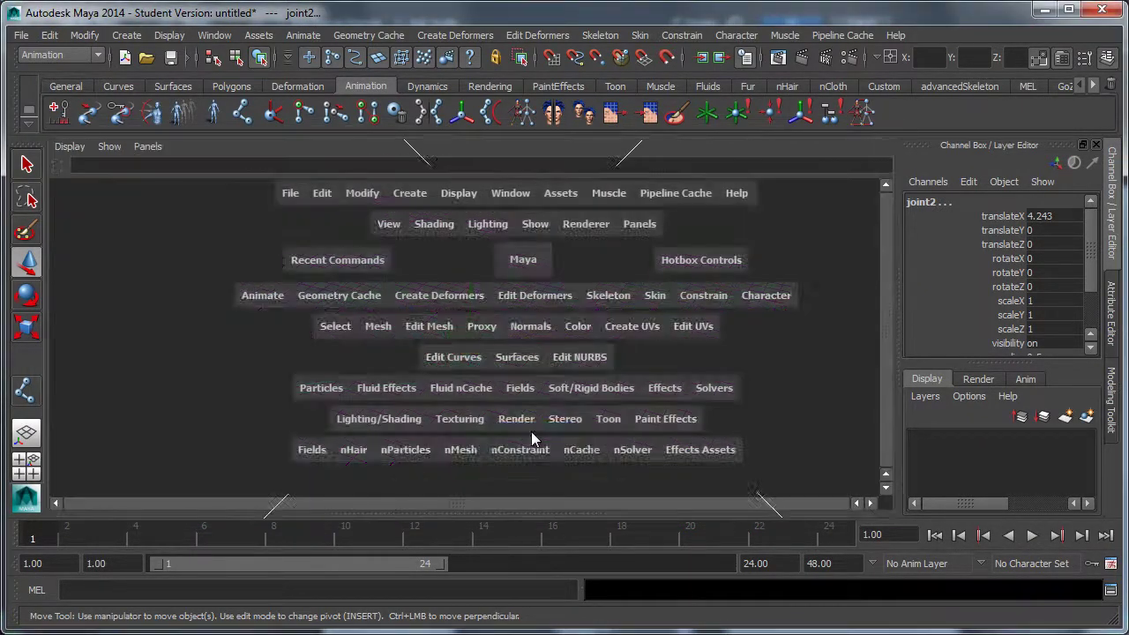
shift+click(69, 292)
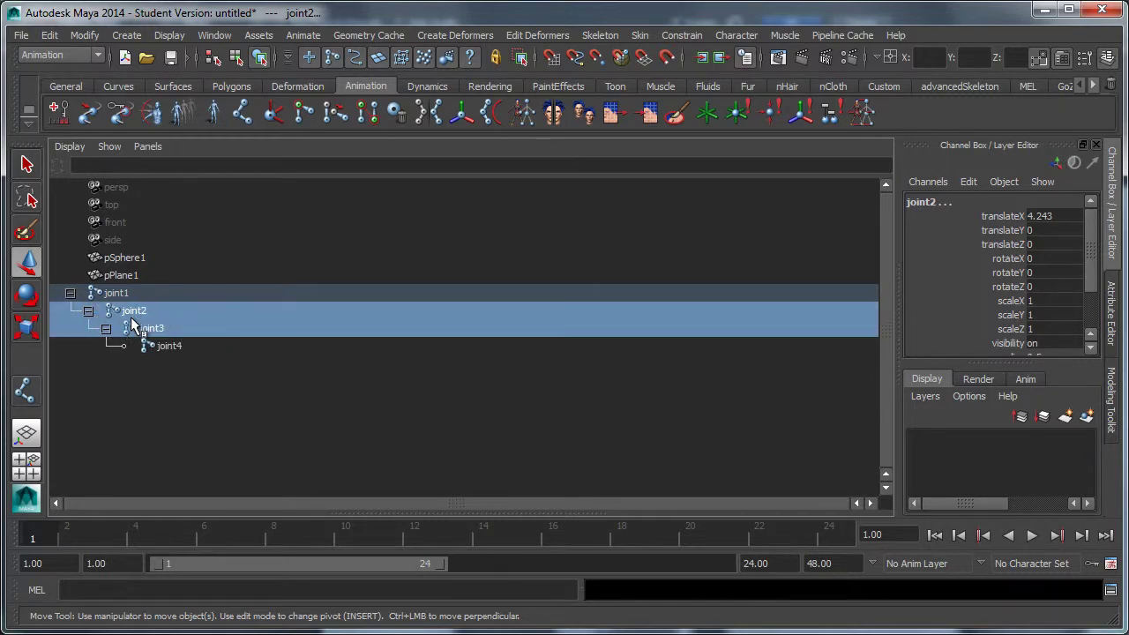
key(space)
drag(450, 342, 453, 304)
alt+drag(564, 397, 542, 398)
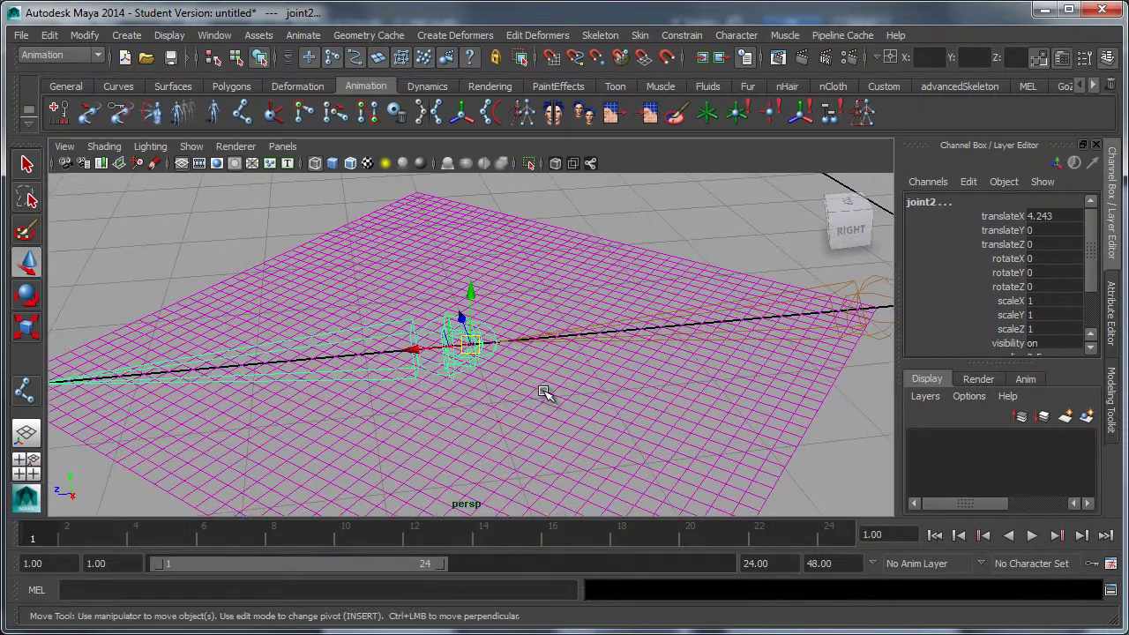
- Turn on shaded display and rotate both centre joints about 91 degrees around Z to fold the plane
key(5)
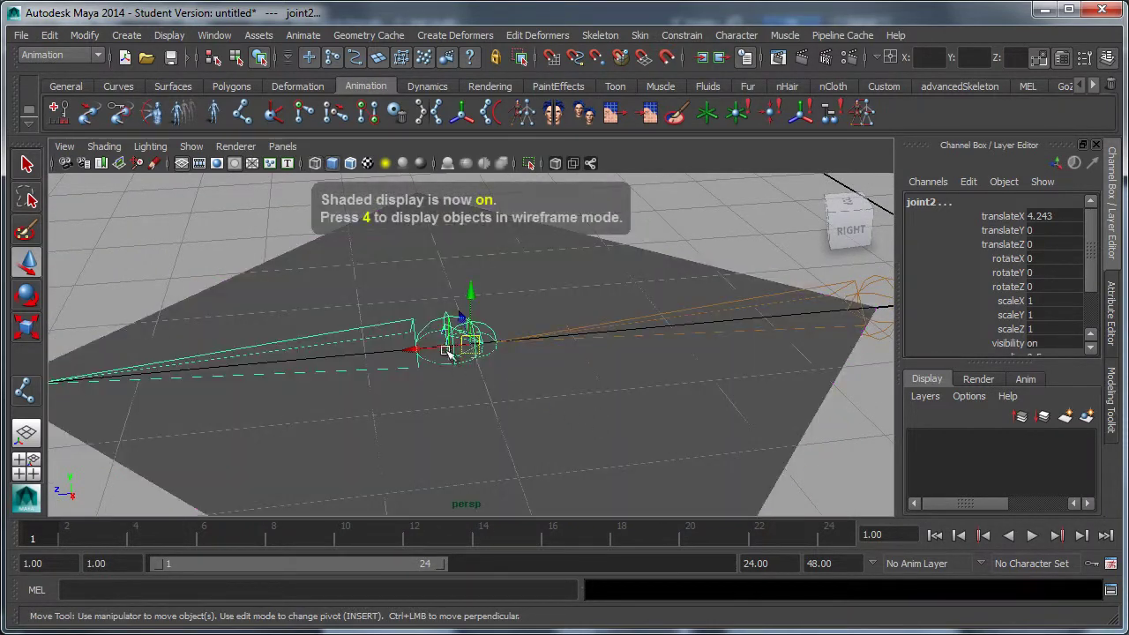
key(e)
drag(447, 291, 537, 294)
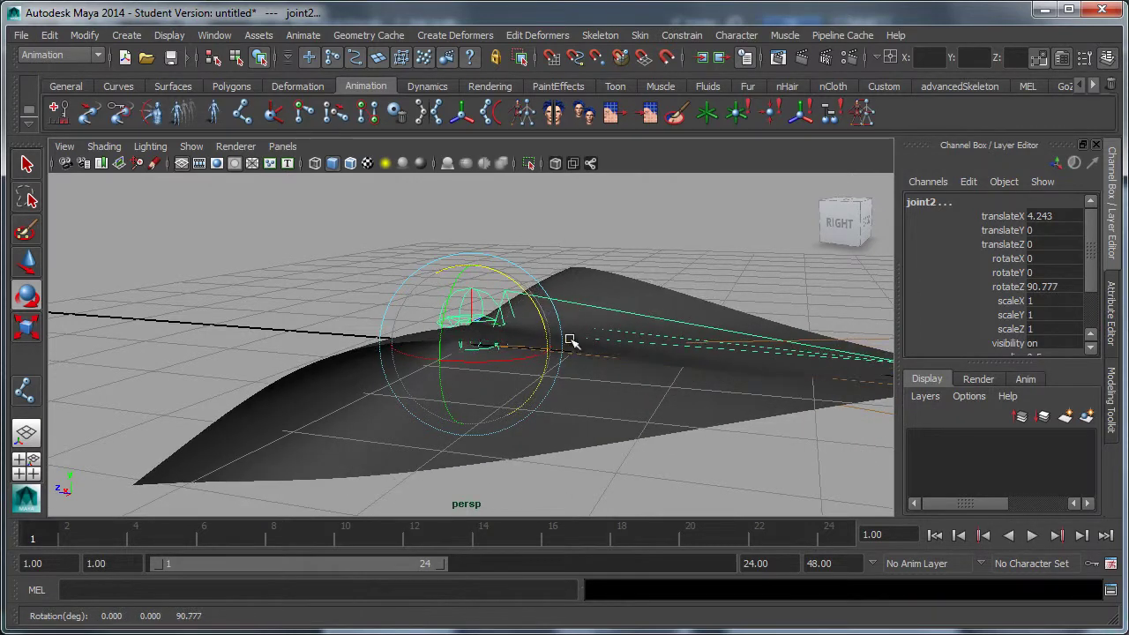
mouse_move(574, 338)
alt+mouse_down()
mouse_move(605, 325)
mouse_move(570, 352)
alt+mouse_up()
click(330, 330)
alt+right_drag(370, 338, 539, 347)
alt+drag(538, 347, 473, 364)
- Select the folded plane and delete its construction history to bake in the deformation
click(467, 242)
key(w)
key(Up)
alt+right_drag(474, 363, 168, 401)
alt+drag(416, 380, 573, 374)
click(584, 348)
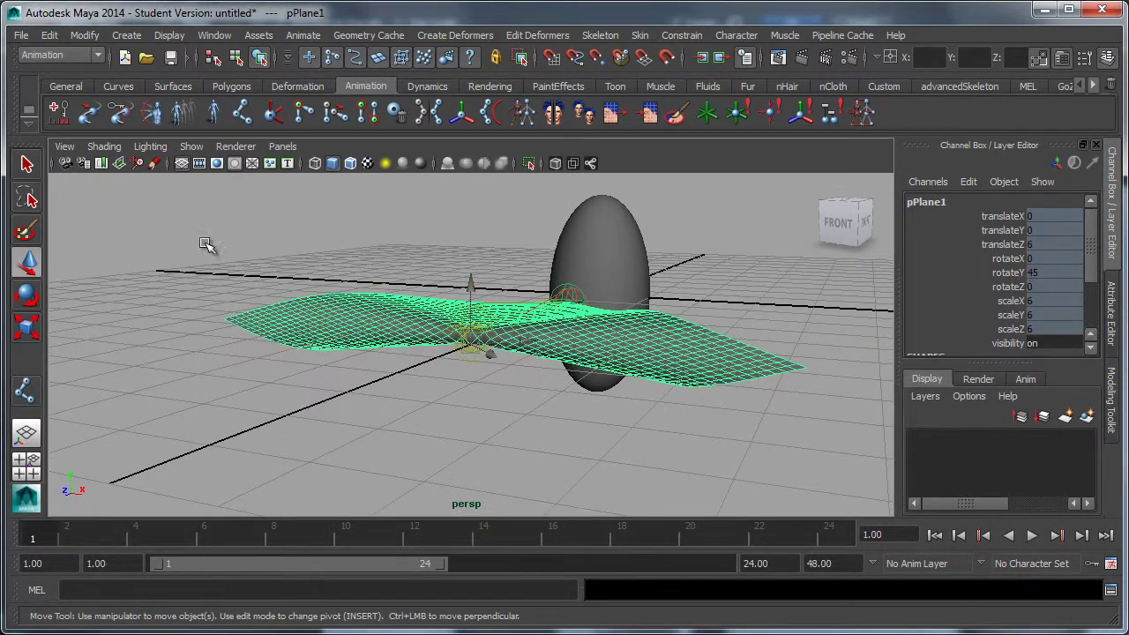
click(51, 35)
mouse_move(127, 221)
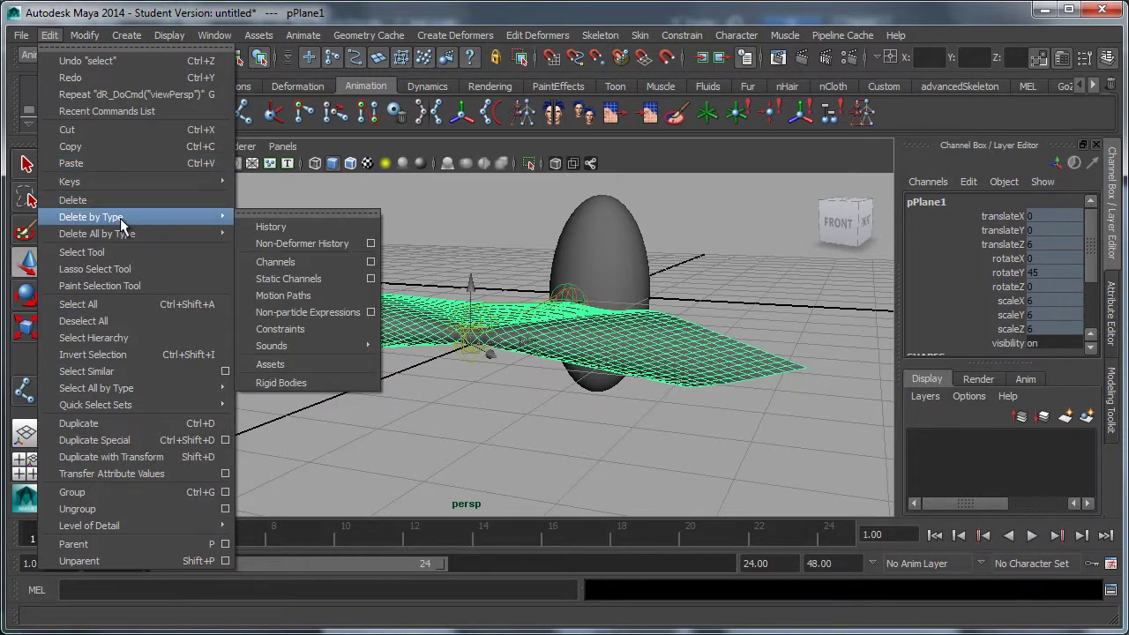
click(257, 227)
- Freeze the folded plane's transformations and set its rotateX to -90
key(e)
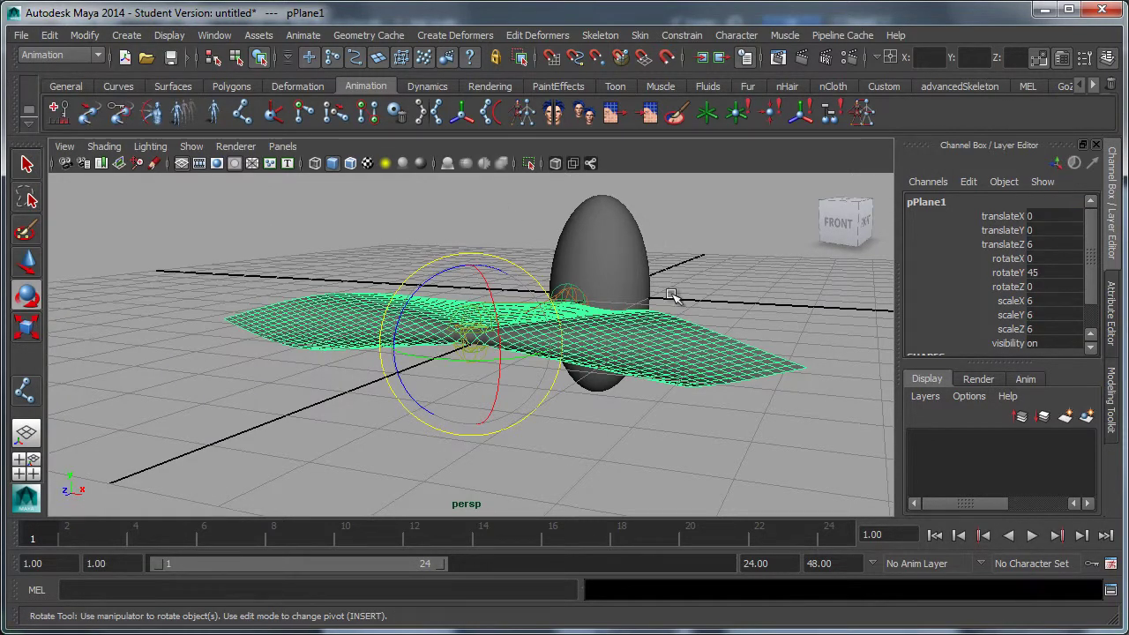
click(95, 39)
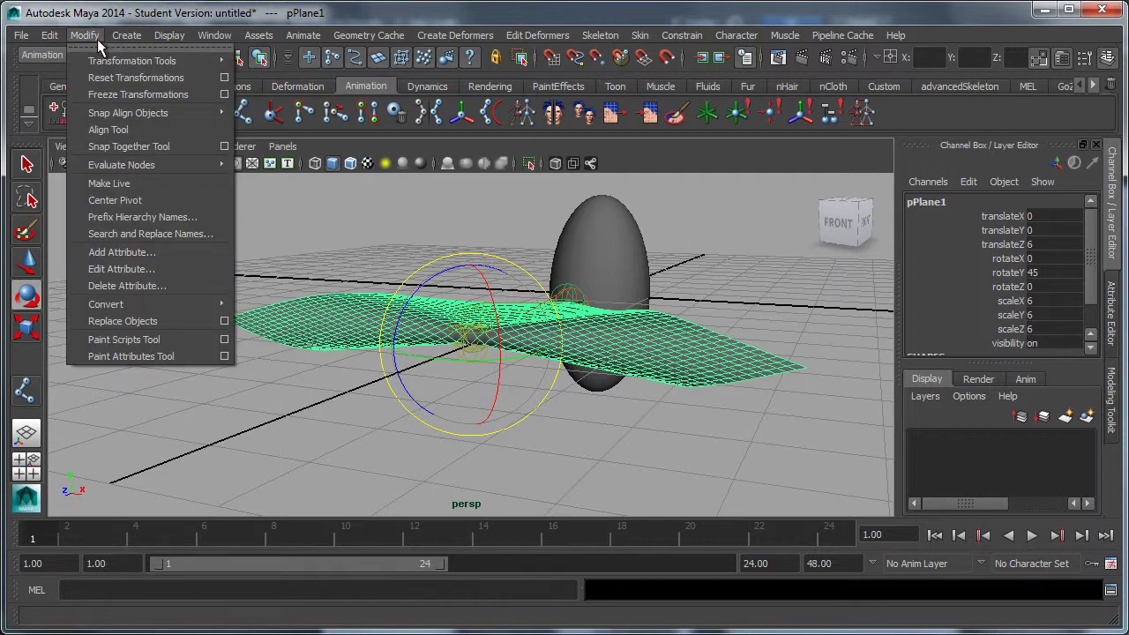
click(122, 95)
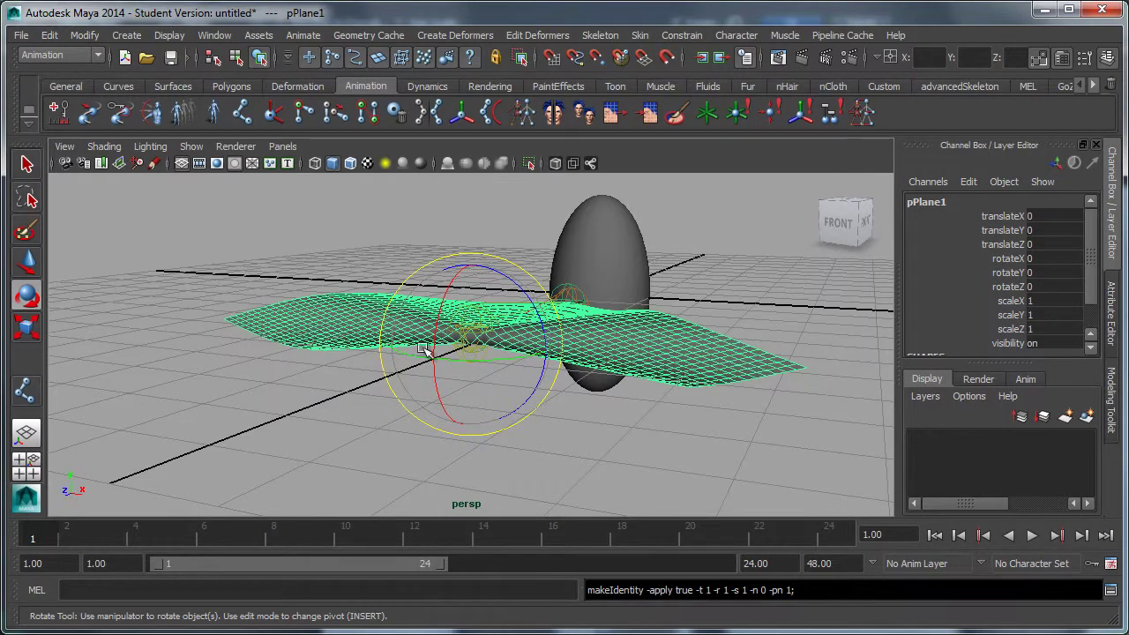
drag(434, 357, 452, 261)
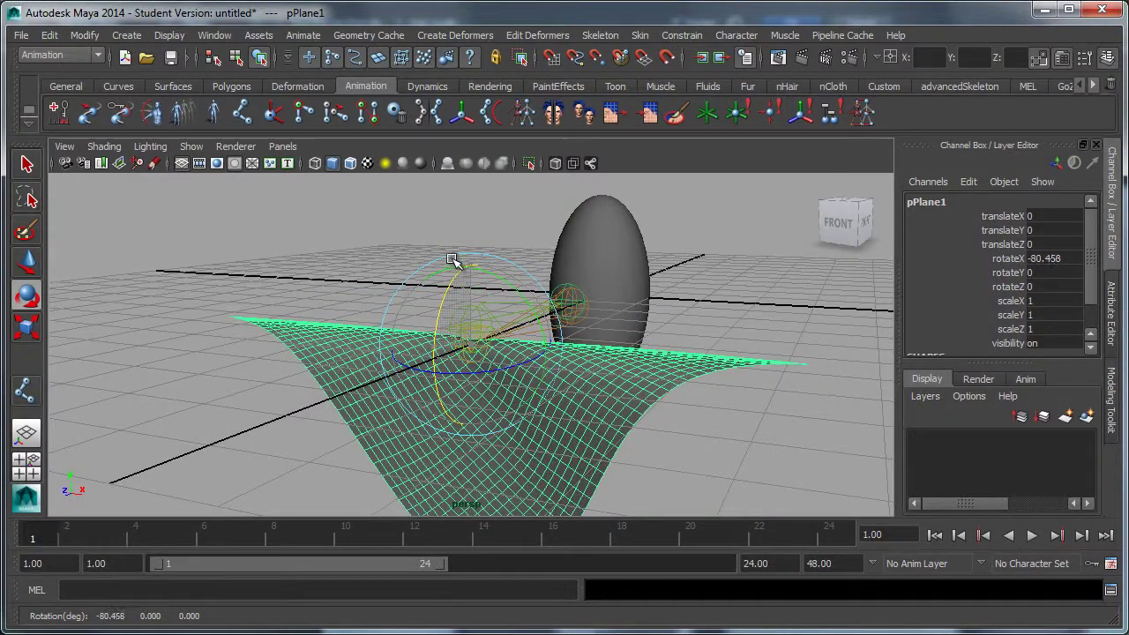
click(1046, 257)
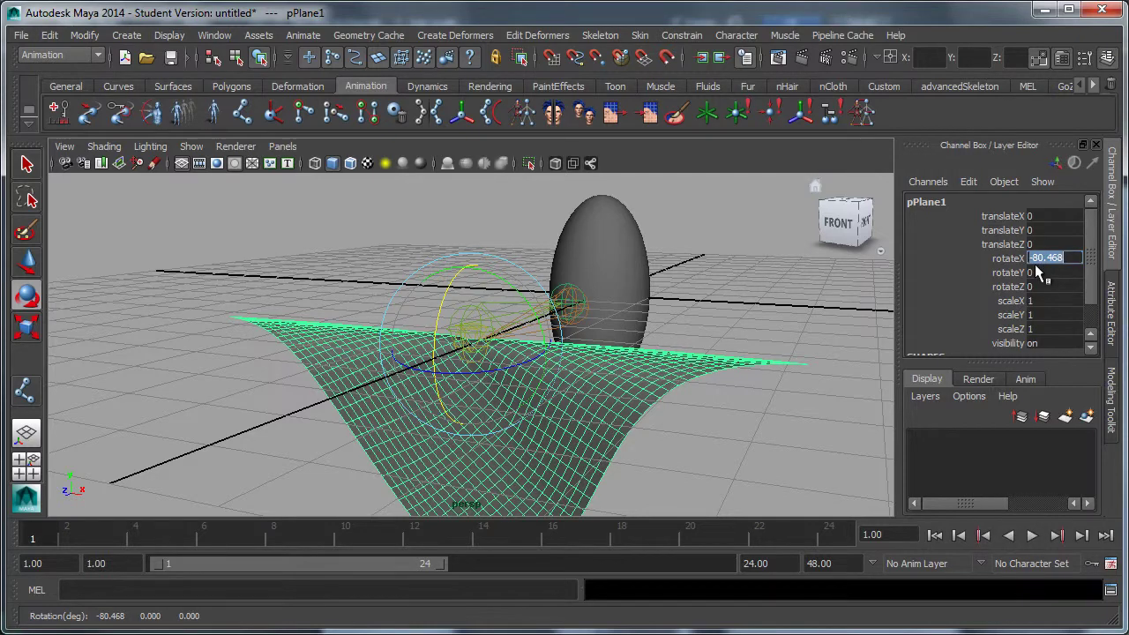
text(-90)
key(Return)
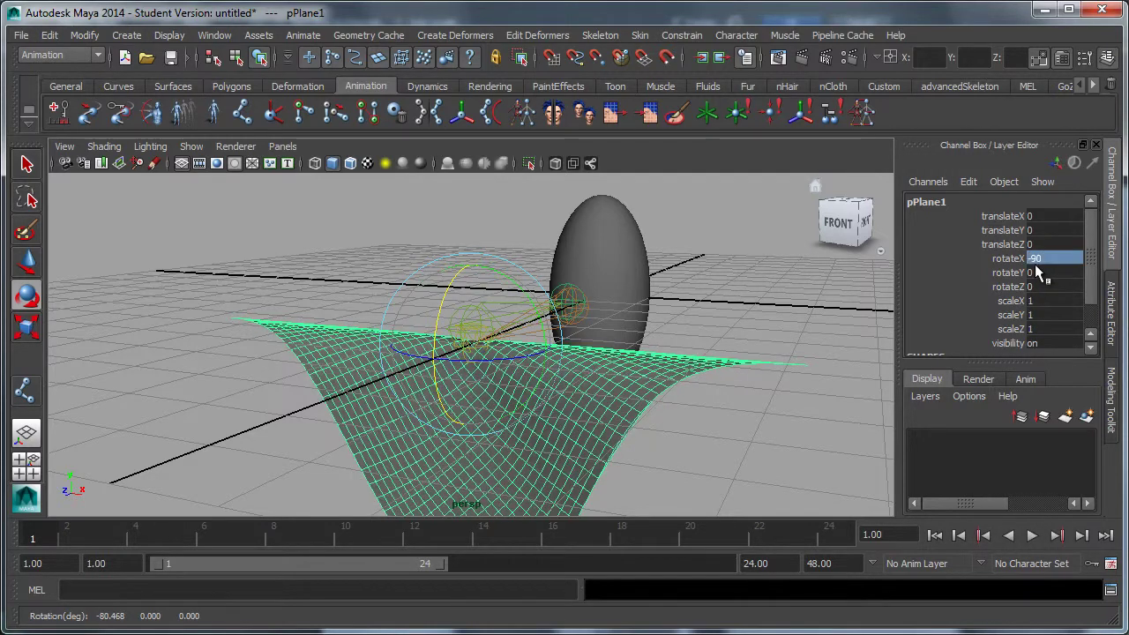
- Select the whole joint chain from its root joint and delete it
alt+drag(705, 363, 622, 377)
drag(703, 266, 722, 356)
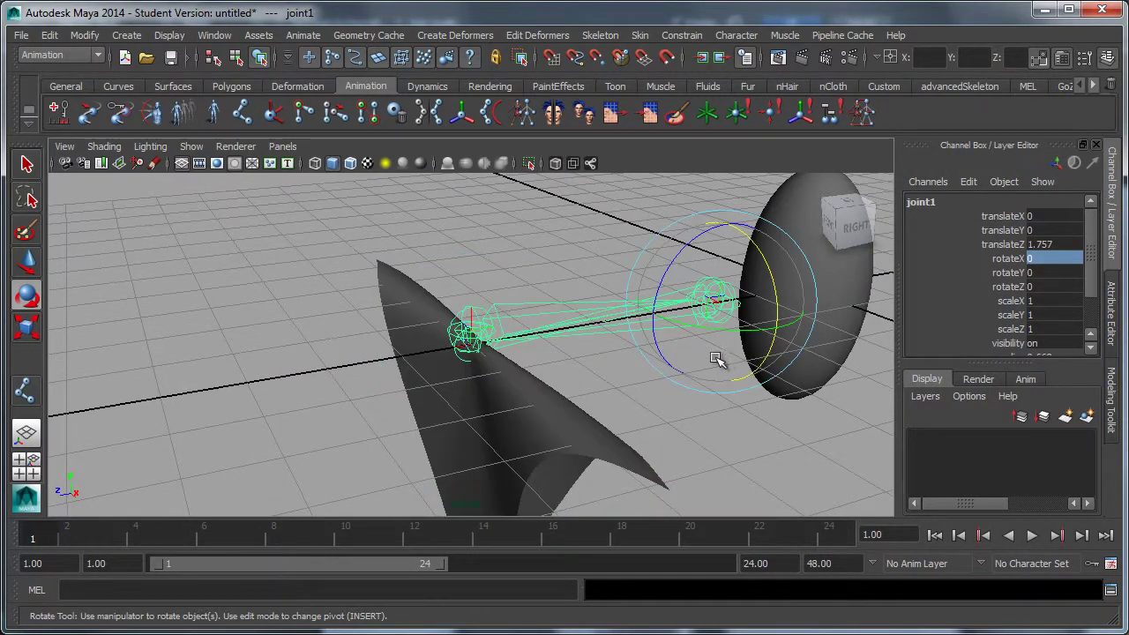
click(716, 352)
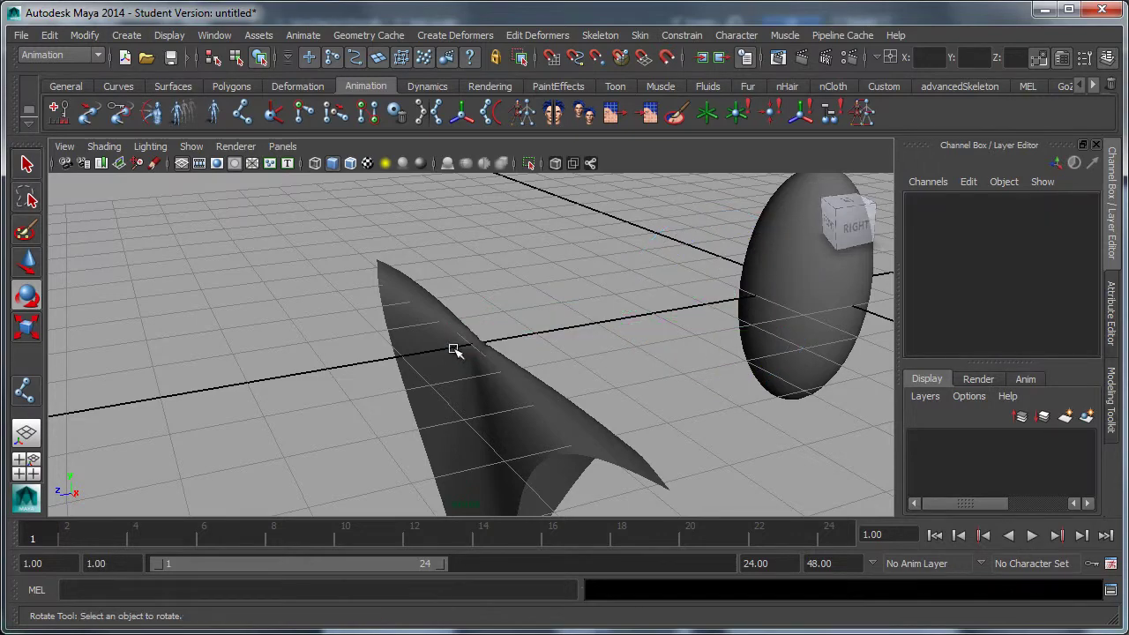
- Move the plane toward the ellipsoid to a translateZ of about -4.491
click(488, 357)
key(w)
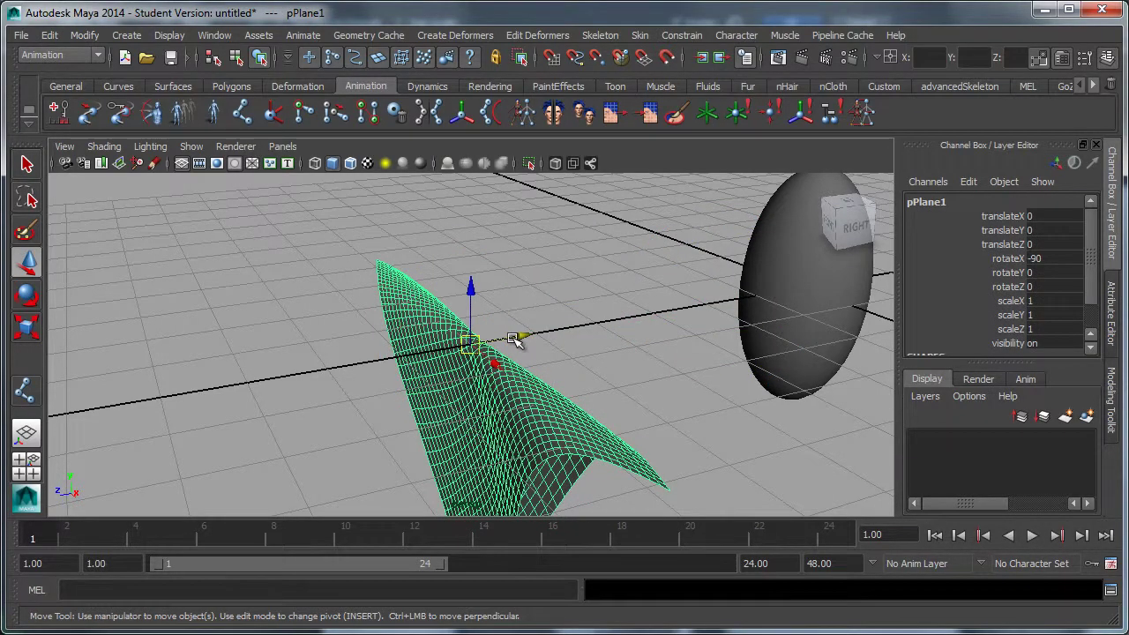
drag(514, 342, 542, 434)
alt+middle_drag(577, 350, 436, 472)
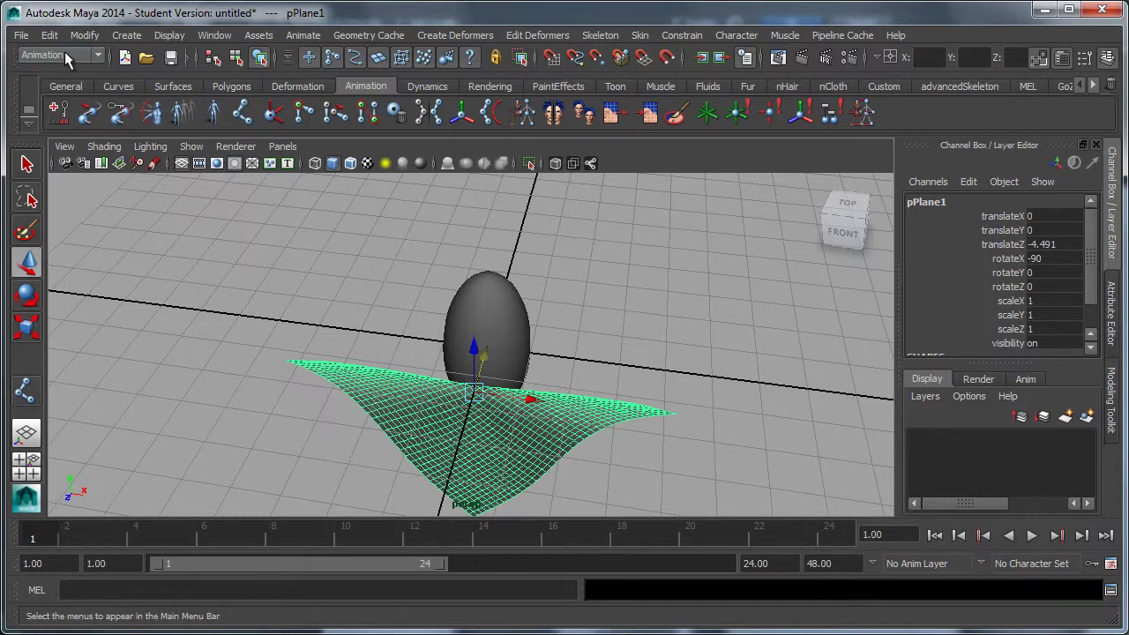
- Add a nonlinear Bend deformer to the folded plane
click(455, 35)
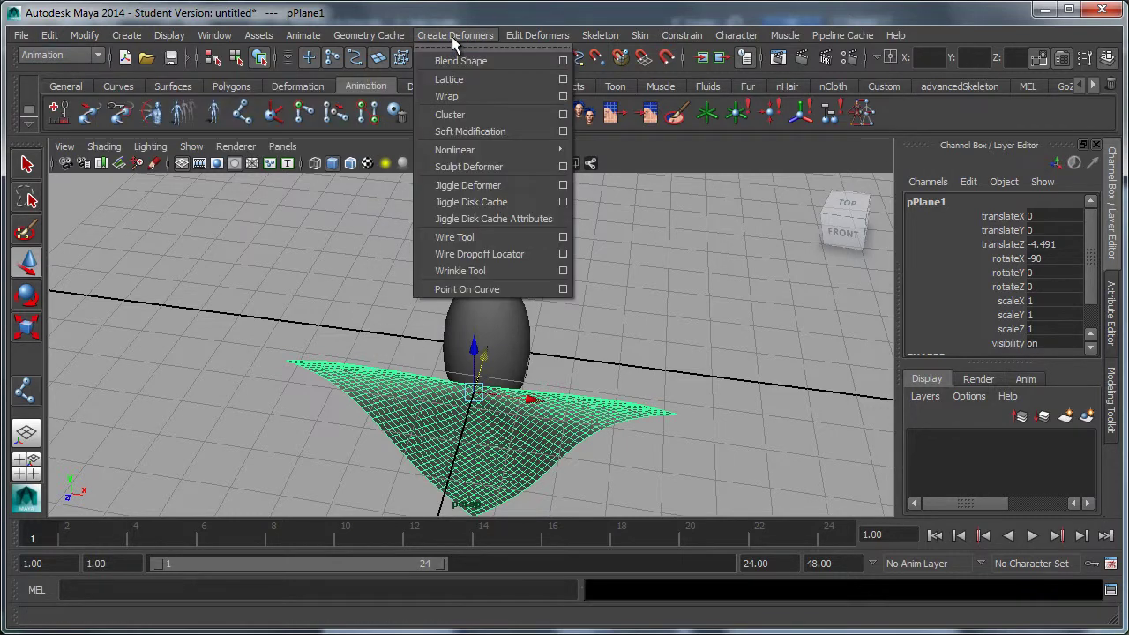
mouse_move(474, 155)
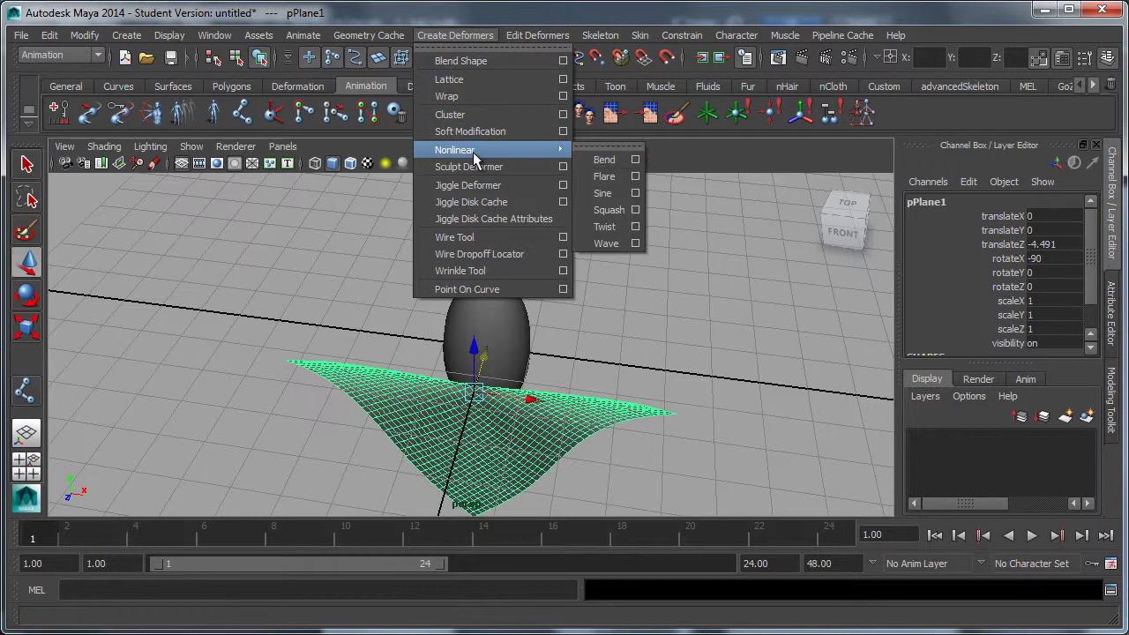
click(604, 159)
alt+drag(605, 257, 614, 344)
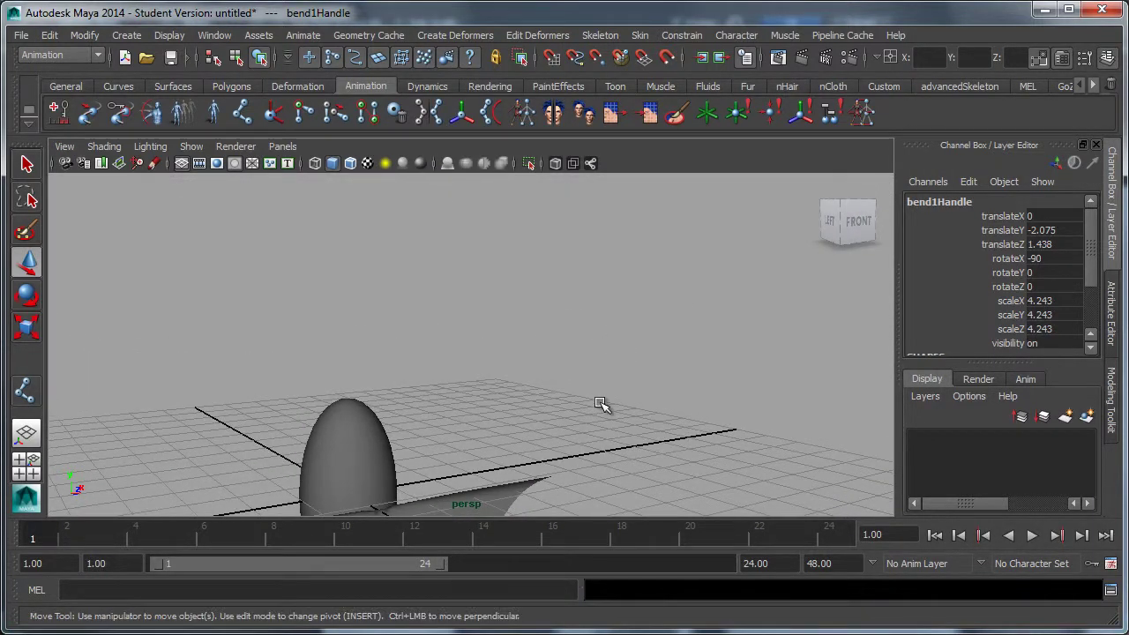
alt+drag(605, 403, 491, 373)
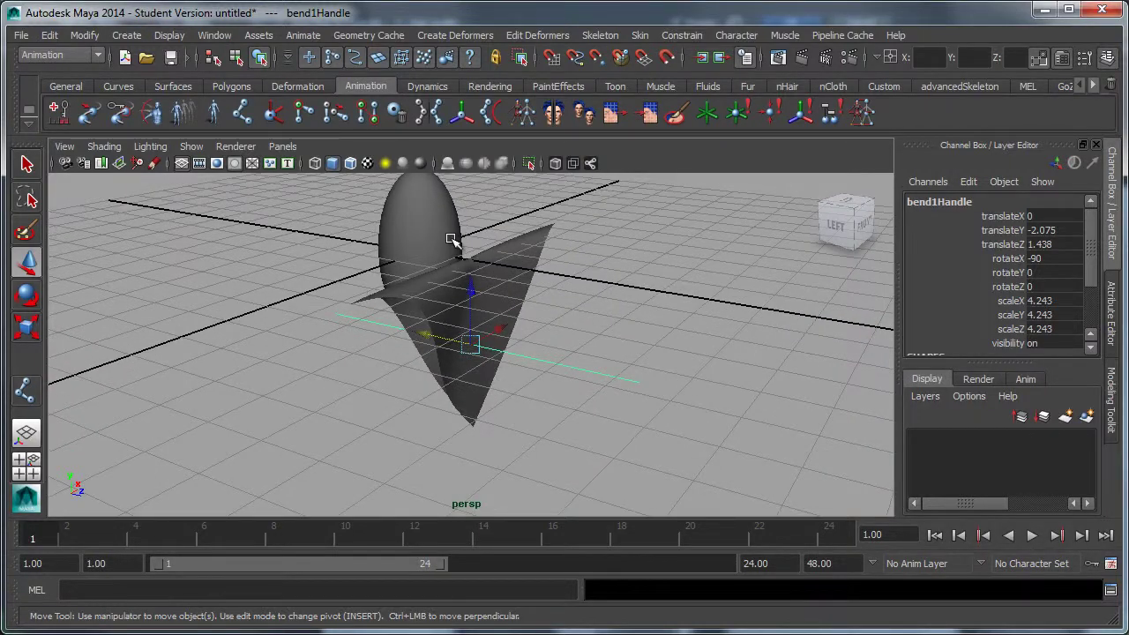
- Rotate the bend handle by setting its rotateY to 90
key(e)
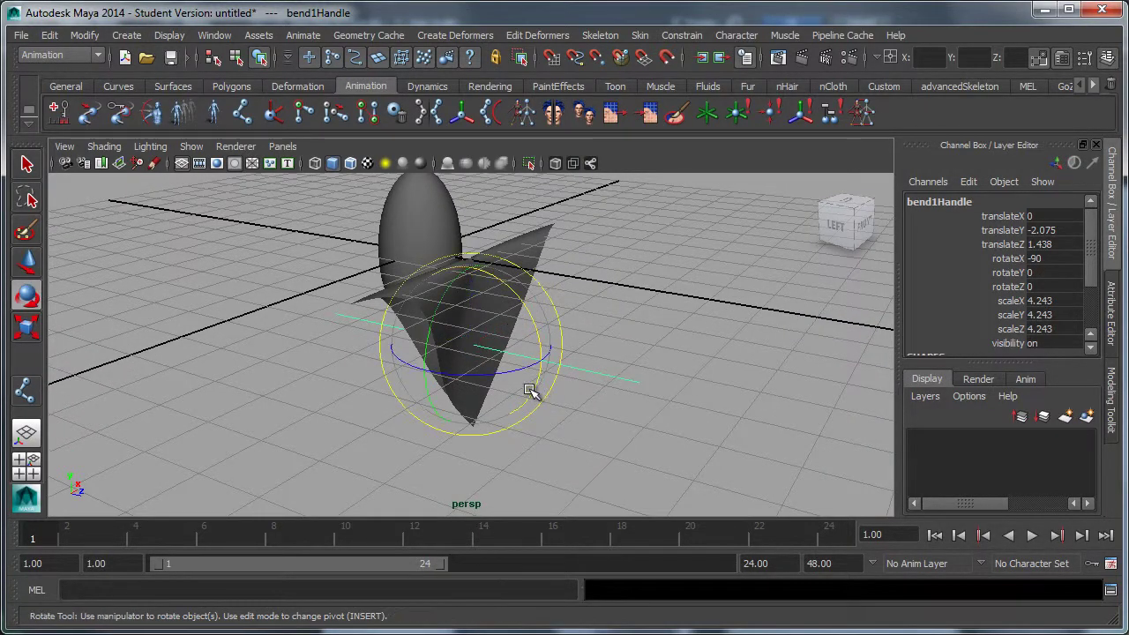
drag(521, 373, 416, 373)
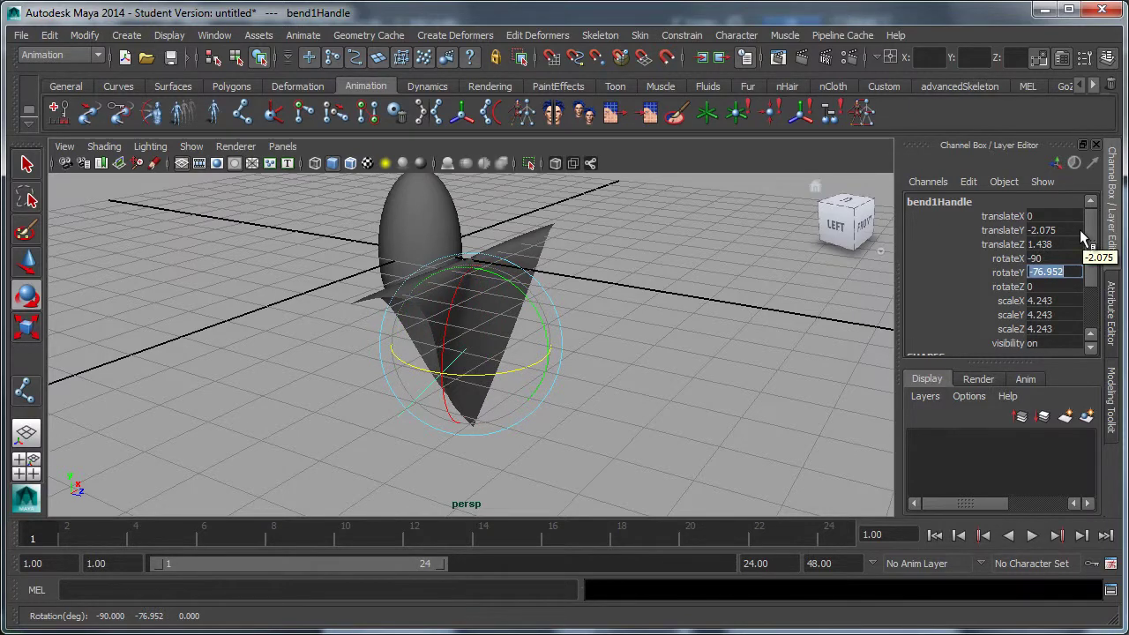
text(90)
key(Return)
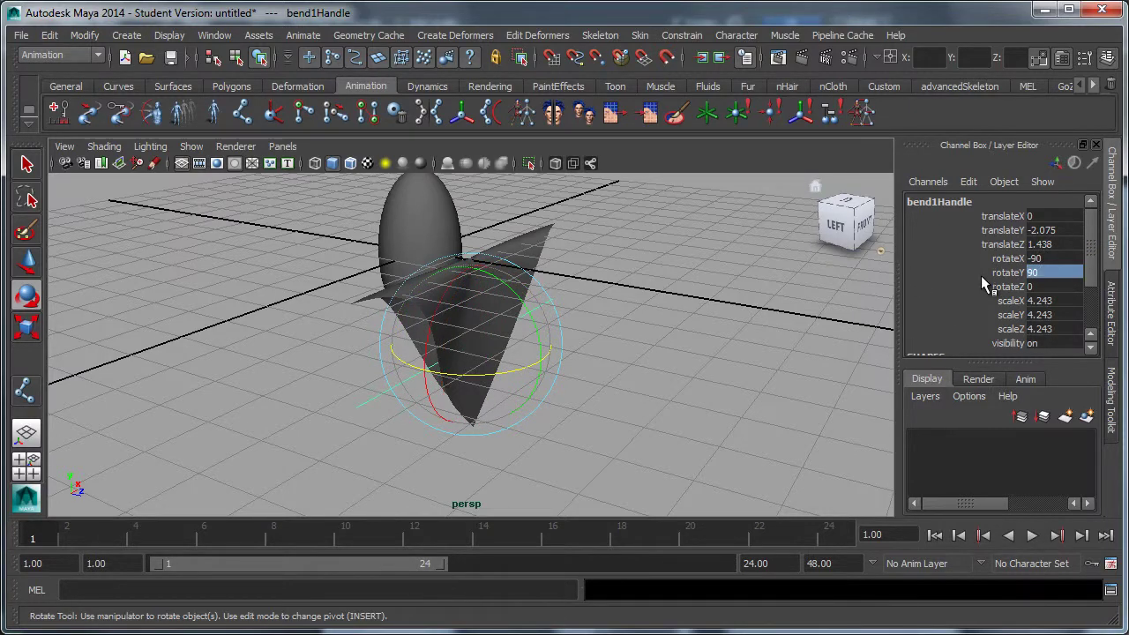
- Set the bend deformer's curvature to 180 so that the plane wraps around the ellipsoid
scroll(981, 277, down, 3)
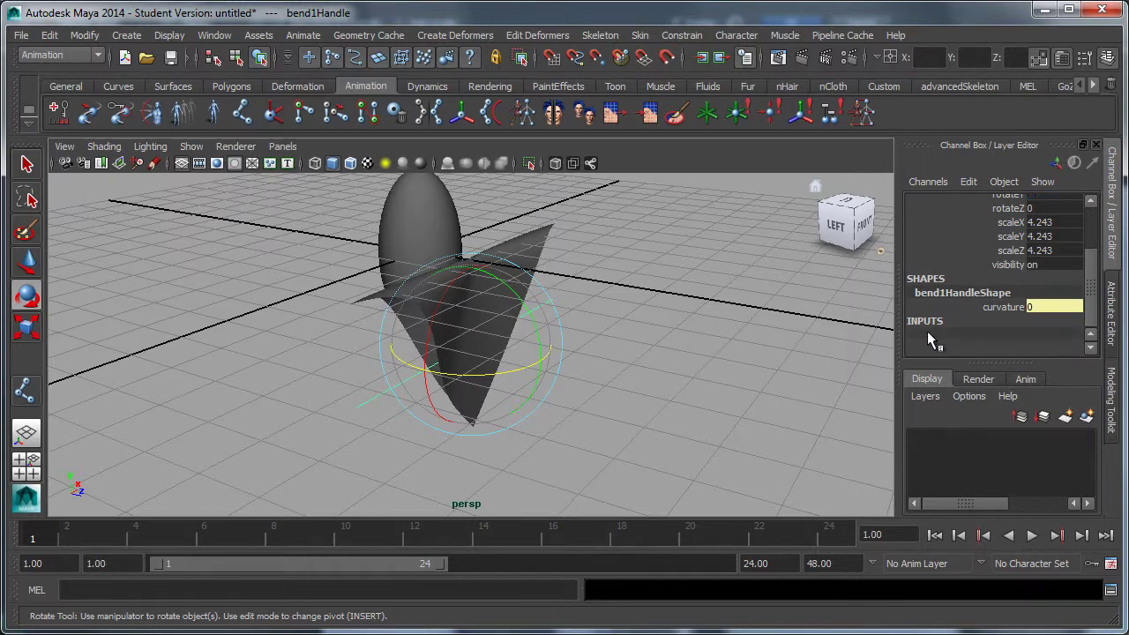
click(928, 334)
scroll(947, 280, down, 3)
click(964, 307)
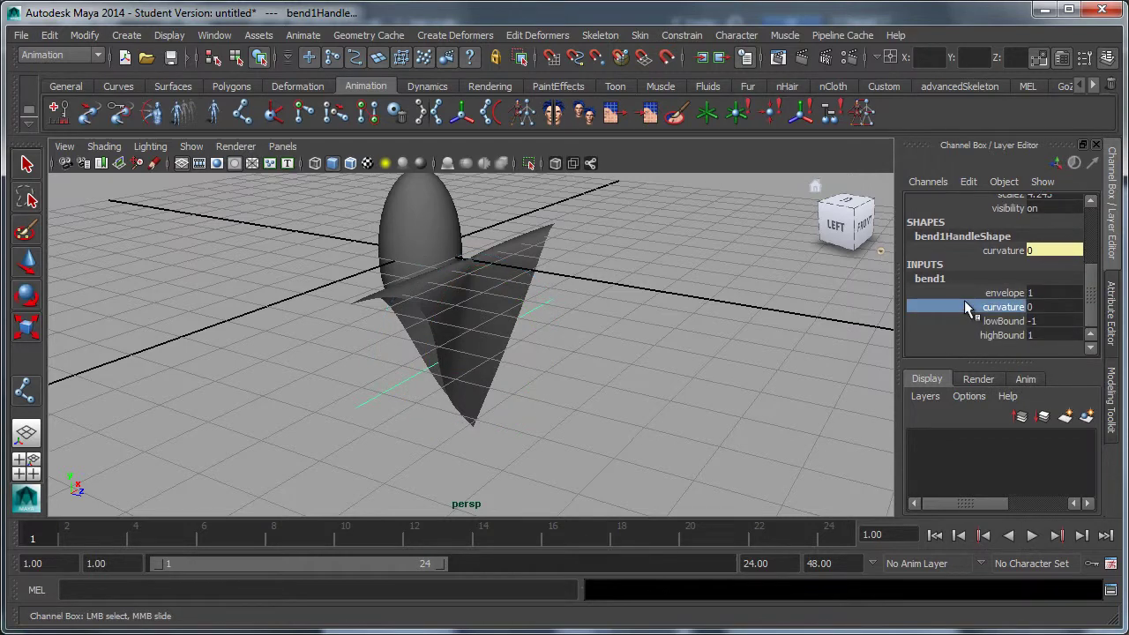
middle_drag(611, 286, 719, 286)
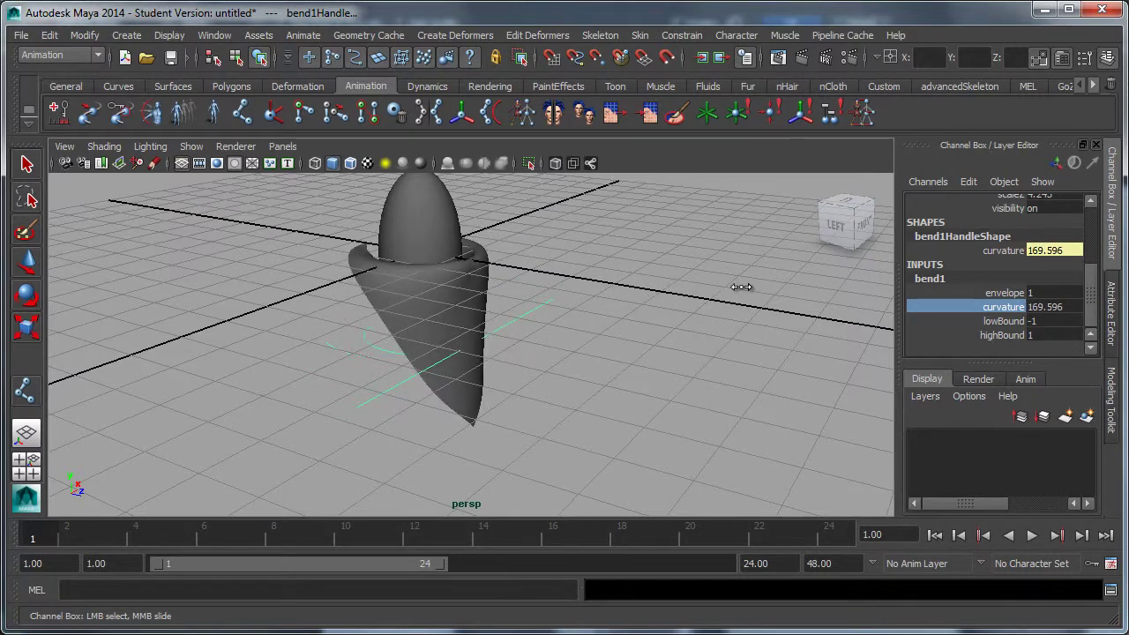
- Select the wrapped plane, delete its construction history to remove the bend deformer, and inspect the resulting shape
alt+drag(597, 291, 554, 375)
alt+right_drag(554, 374, 650, 370)
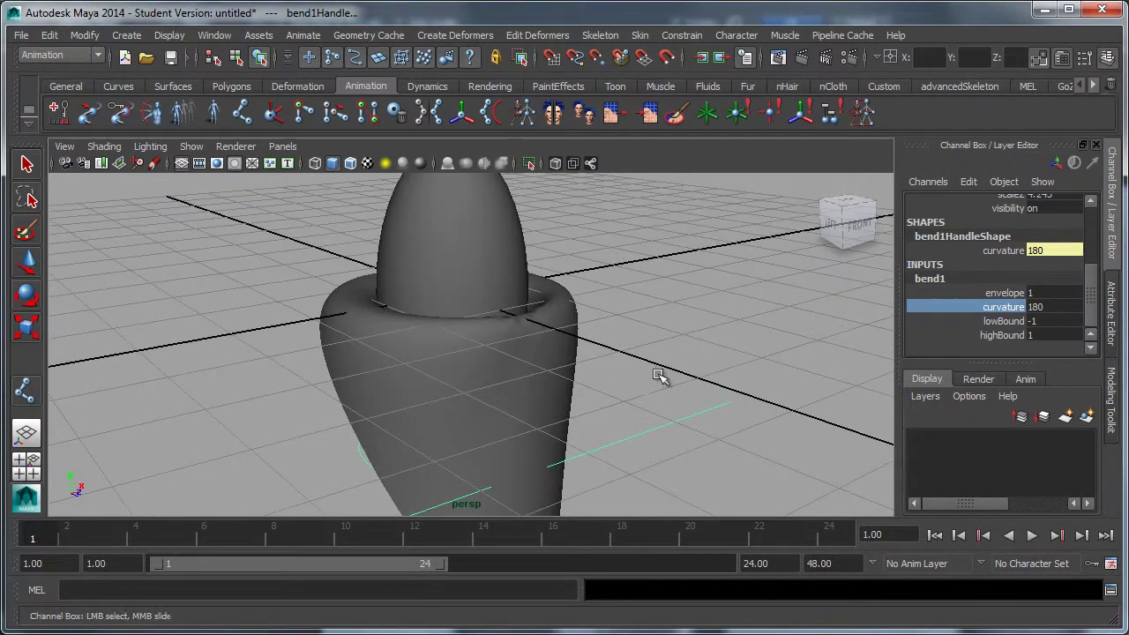
alt+drag(613, 384, 591, 384)
click(571, 357)
key(e)
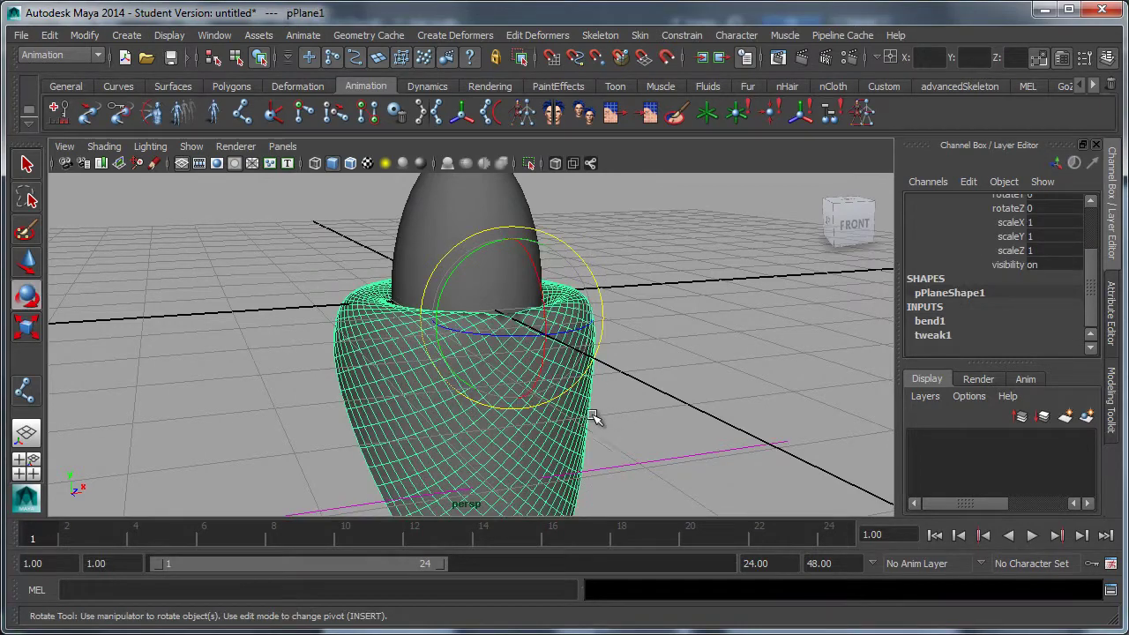
click(49, 35)
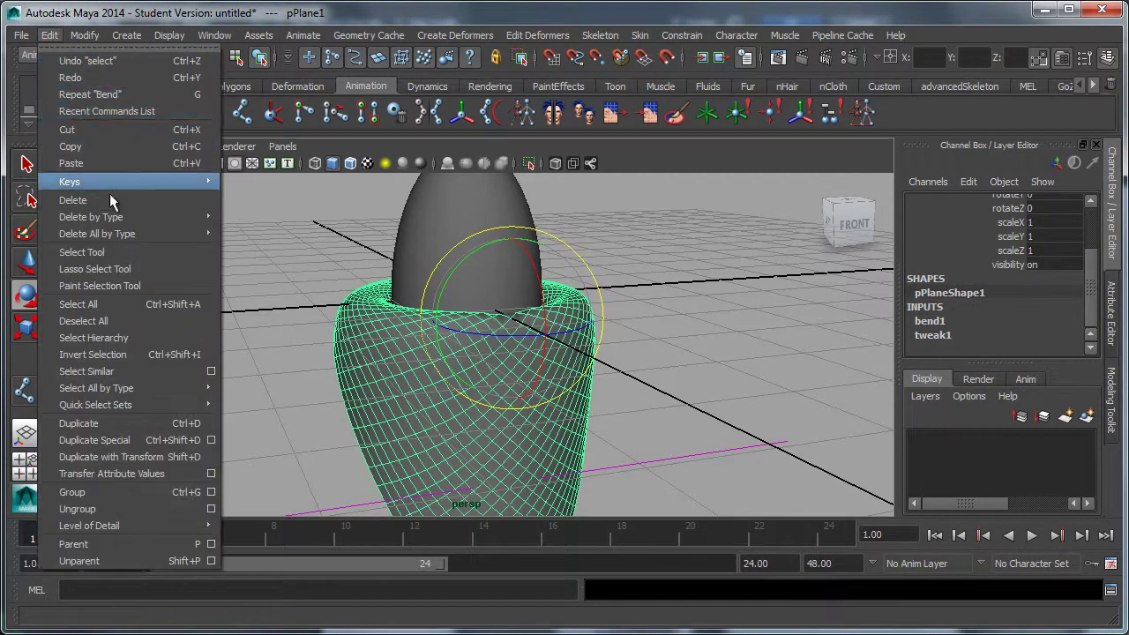
mouse_move(219, 225)
click(280, 228)
alt+right_drag(702, 404, 594, 404)
alt+middle_drag(594, 404, 586, 329)
alt+drag(586, 329, 612, 373)
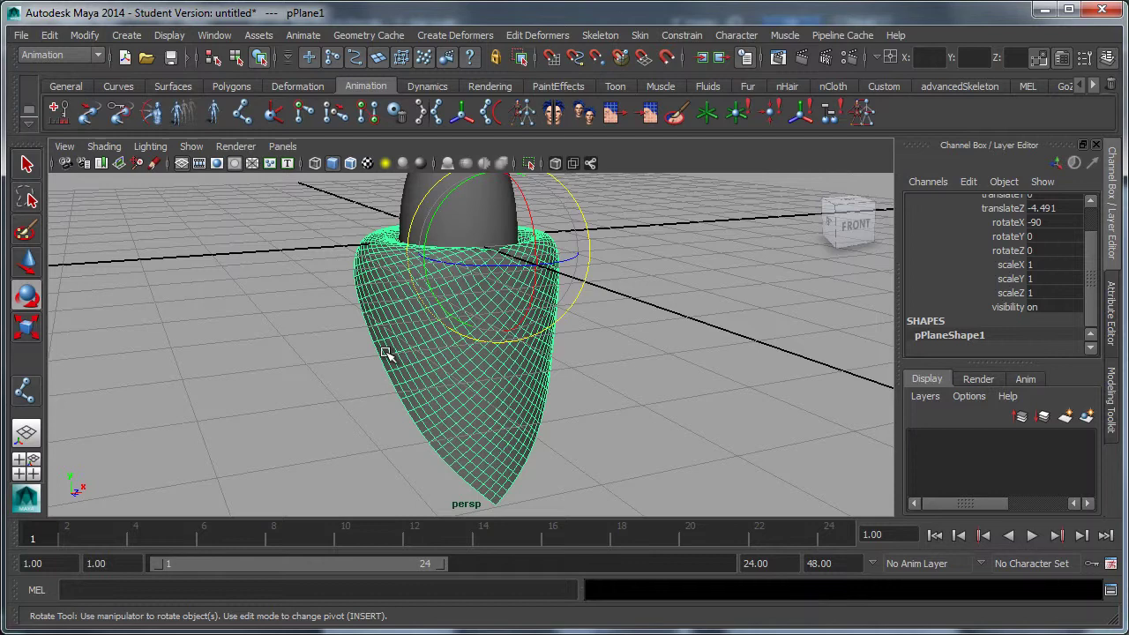
- Activate the Sculpt Geometry Tool on the wrapped plane with its settings shown, and resize the brush's upper radius to about 0.51
click(76, 54)
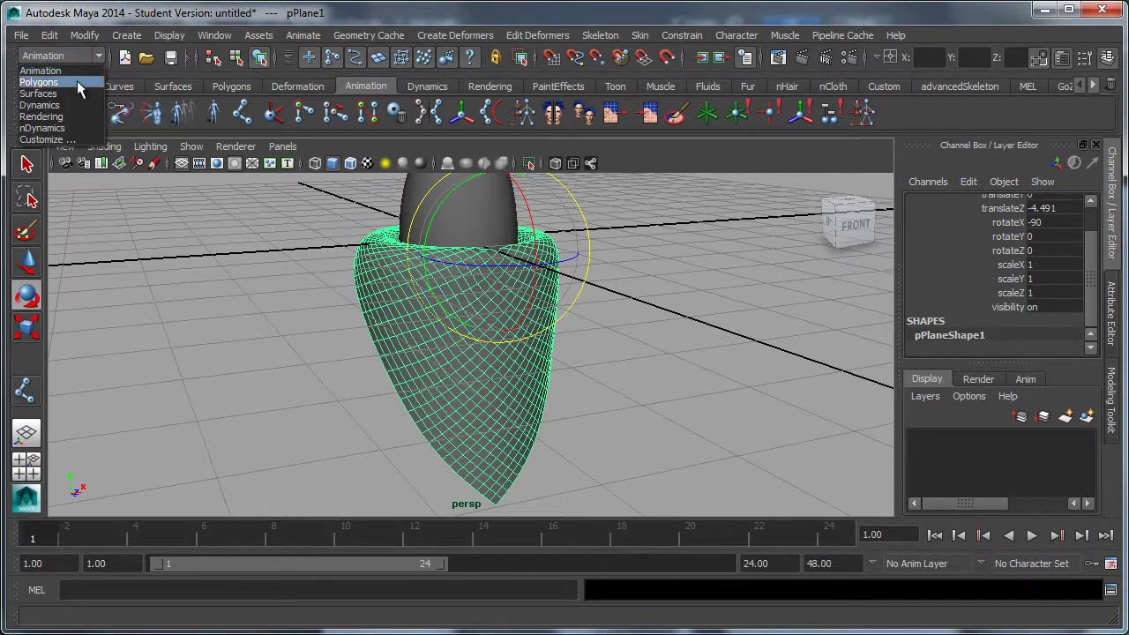
click(77, 96)
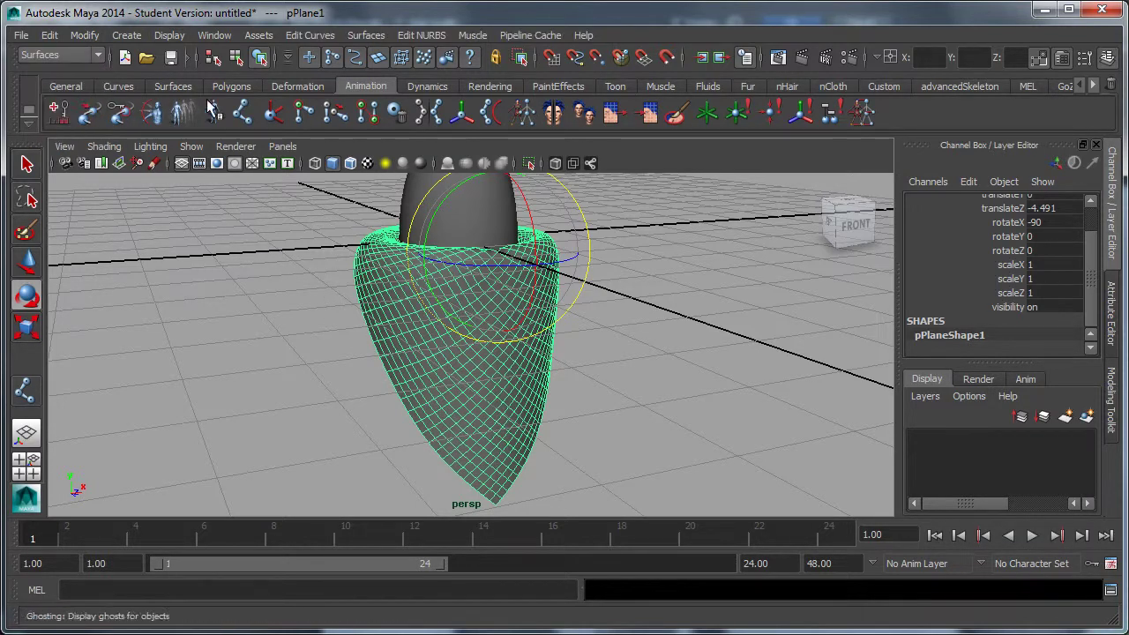
click(421, 35)
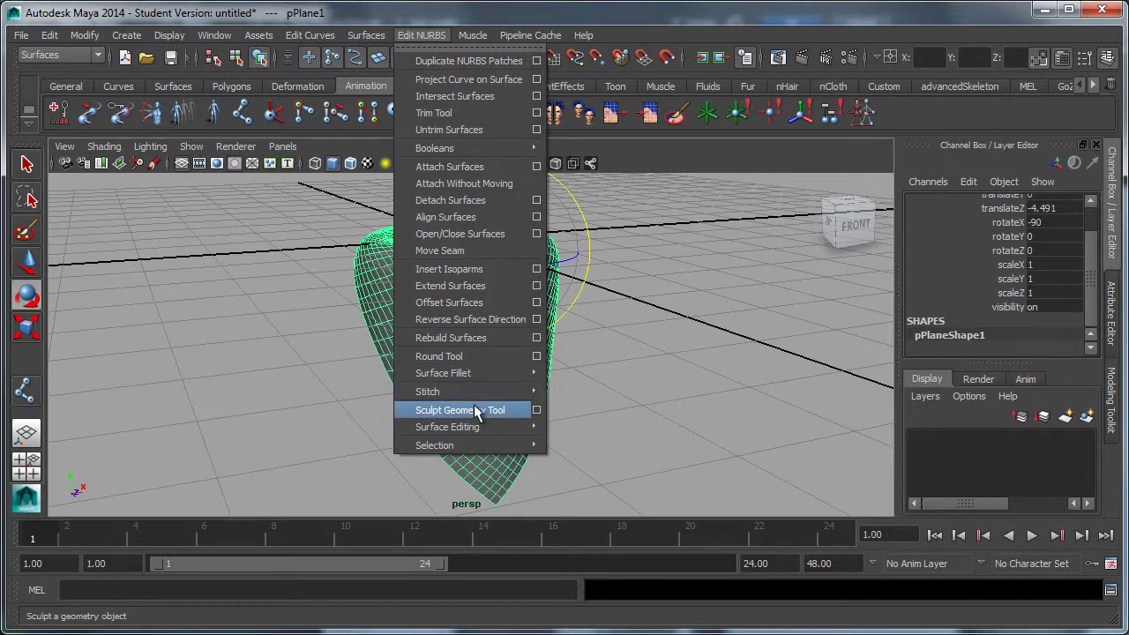
click(536, 409)
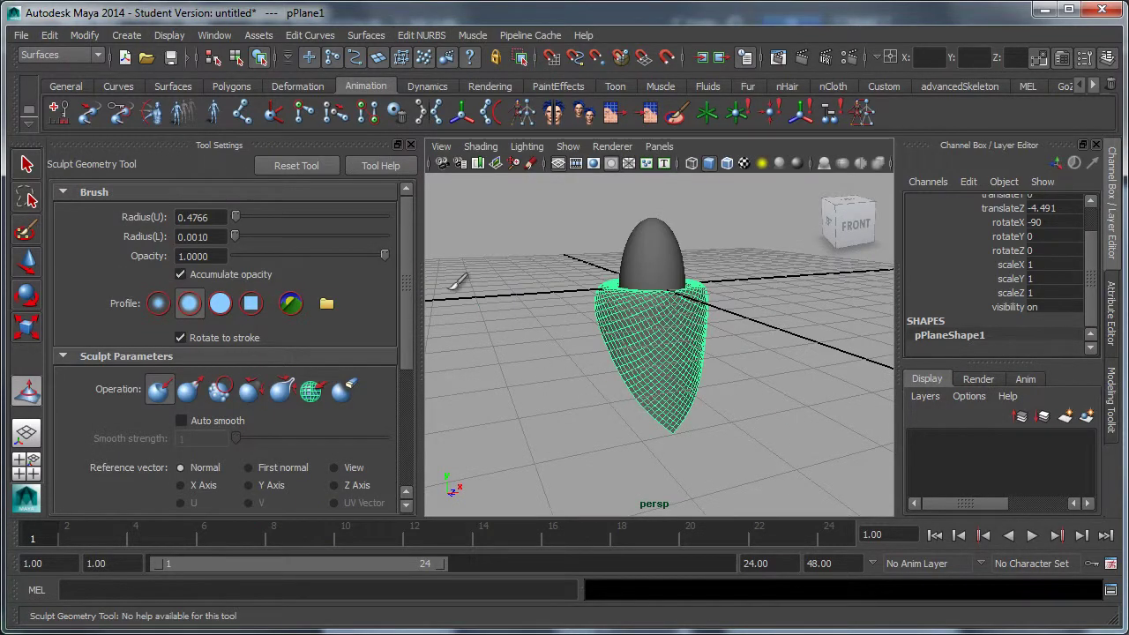
scroll(597, 382, up, 5)
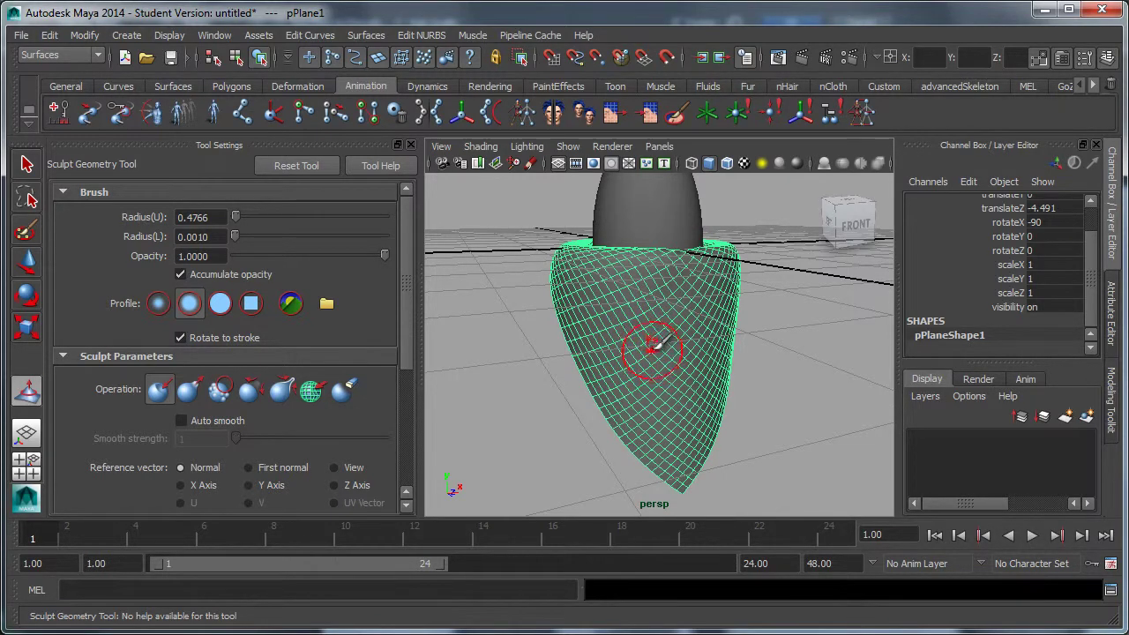
mouse_move(650, 341)
mouse_down()
mouse_move(674, 348)
mouse_move(654, 349)
mouse_up()
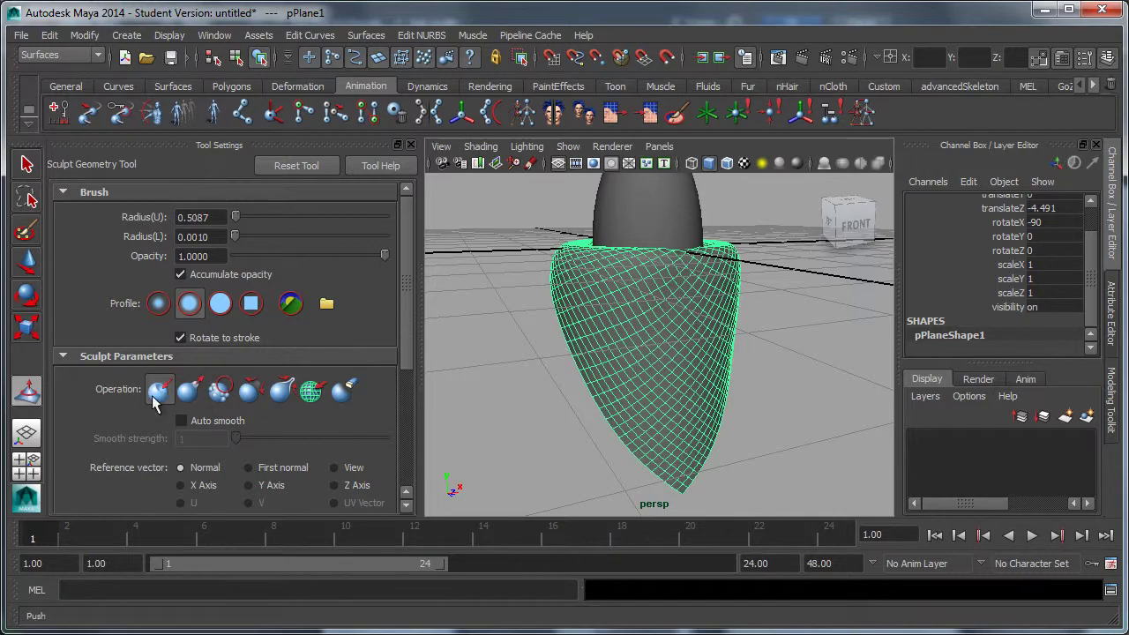
- Sculpt vertical creases into the front of the cloth using the Push operation with a maximum displacement of 0.1
mouse_move(586, 432)
alt+mouse_down()
mouse_move(806, 416)
mouse_move(547, 471)
alt+mouse_up()
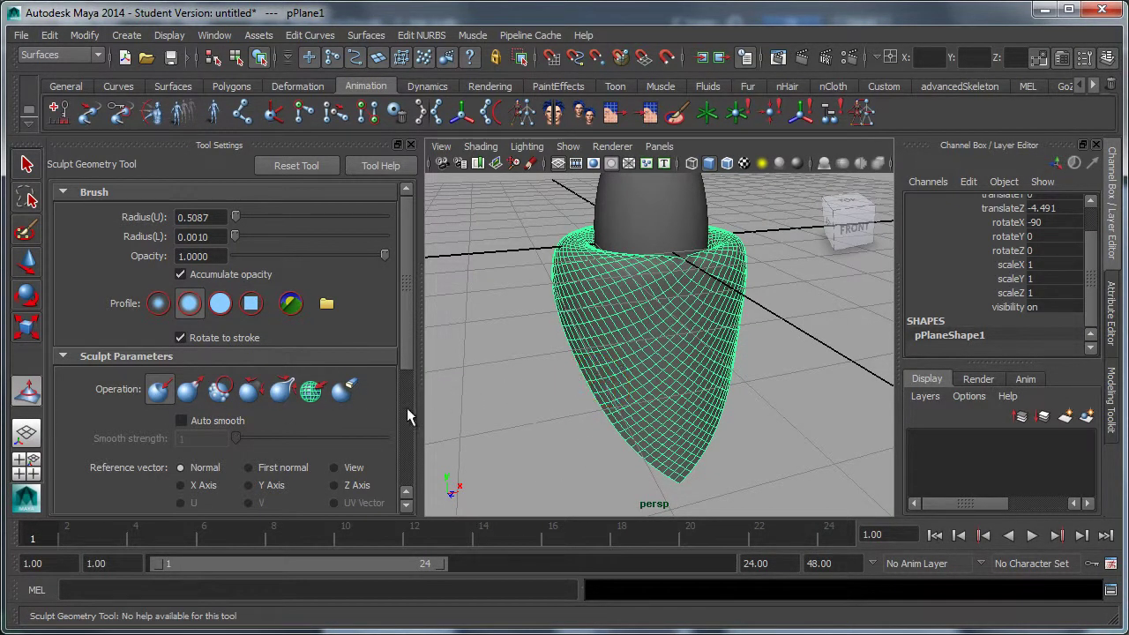
drag(405, 328, 408, 380)
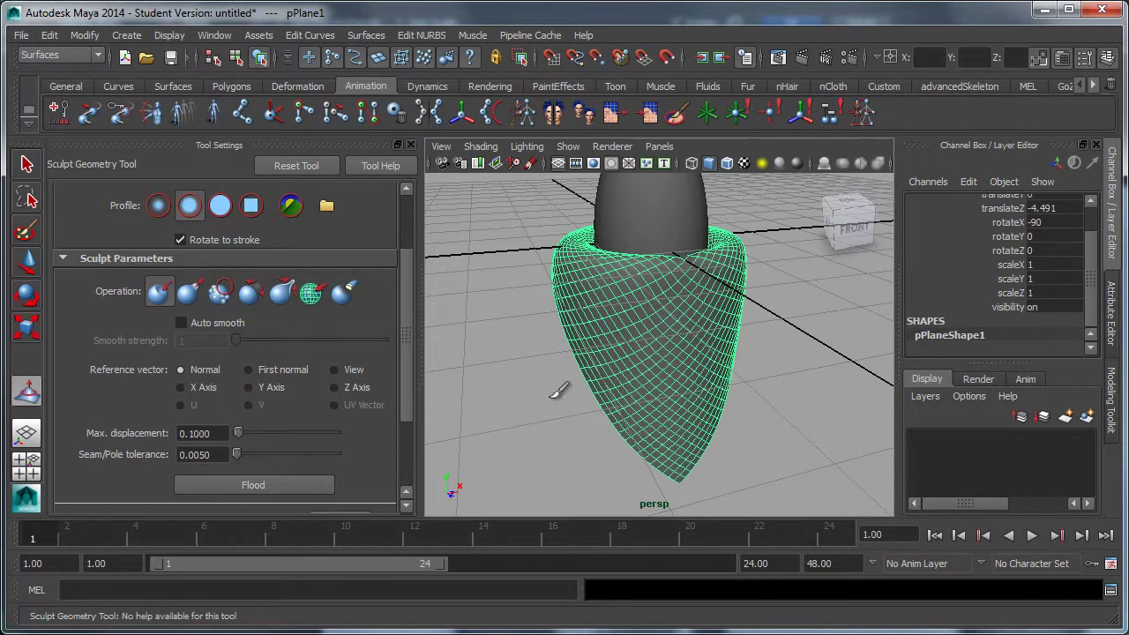
scroll(578, 287, up, 3)
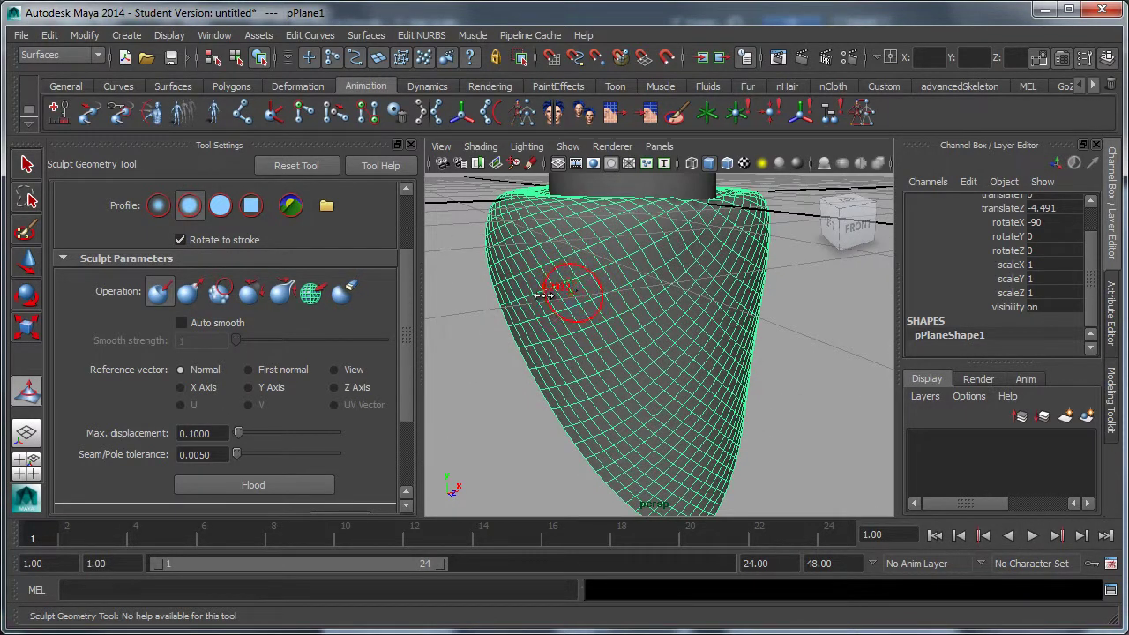
mouse_move(548, 273)
mouse_down()
mouse_move(594, 377)
mouse_move(632, 429)
mouse_up()
mouse_move(713, 379)
alt+mouse_down()
mouse_move(635, 368)
mouse_move(635, 249)
alt+mouse_up()
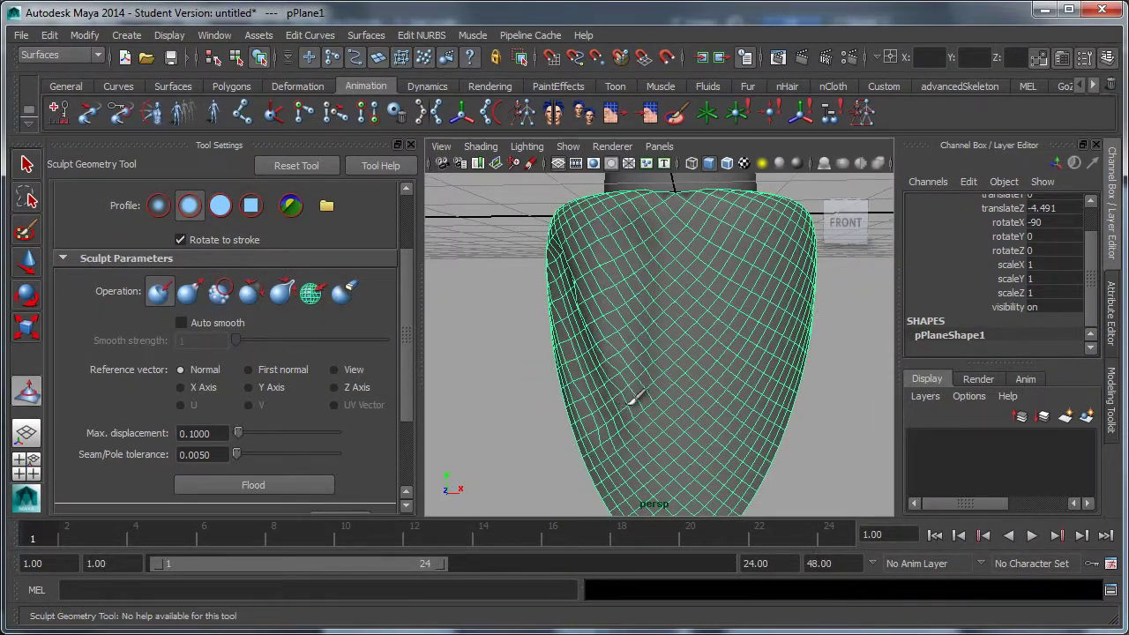
mouse_move(657, 436)
alt+mouse_down()
mouse_move(703, 456)
mouse_move(786, 458)
mouse_move(667, 432)
alt+mouse_up()
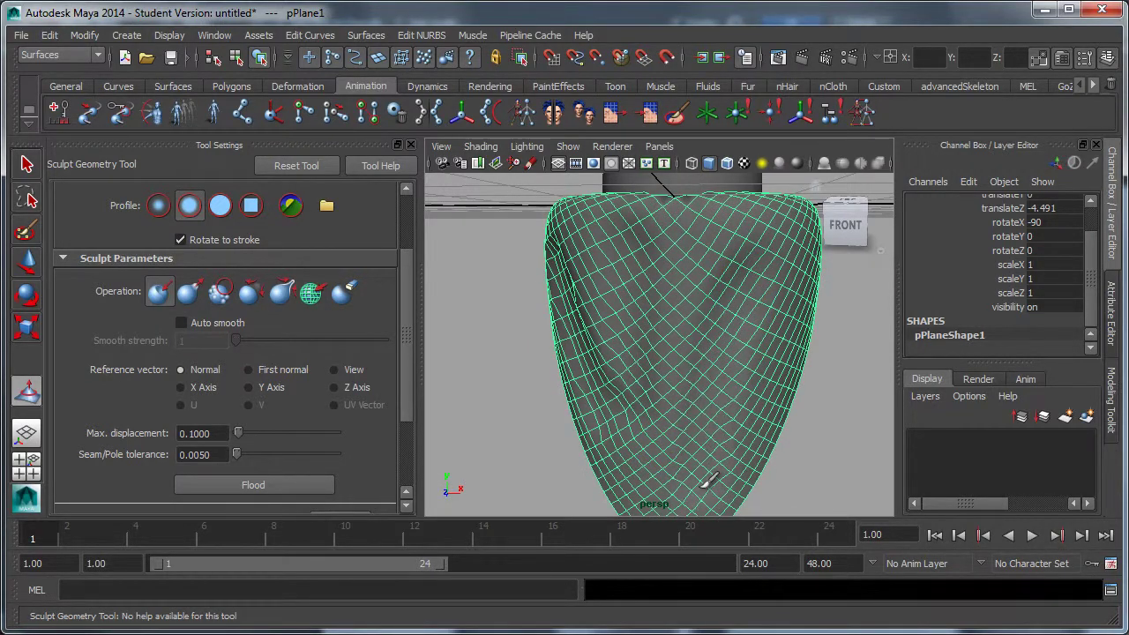
- Push more folds into the sides of the cloth, checking the creases from several angles
alt+drag(766, 390, 650, 420)
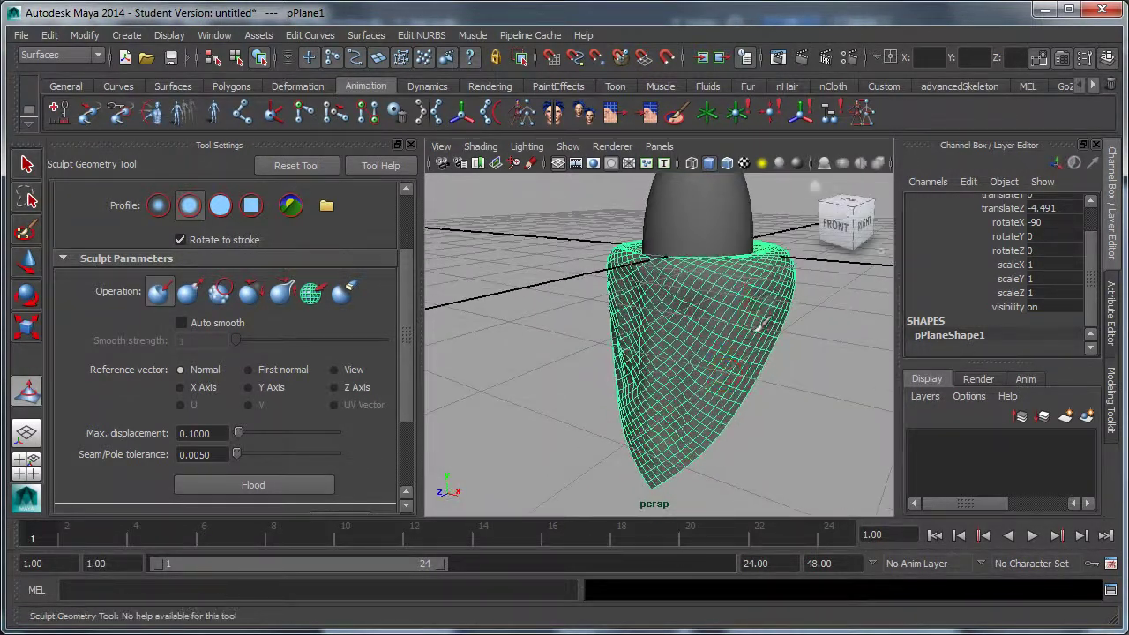
mouse_move(731, 398)
alt+mouse_down()
mouse_move(680, 353)
mouse_move(678, 422)
mouse_move(812, 453)
mouse_move(791, 350)
alt+mouse_up()
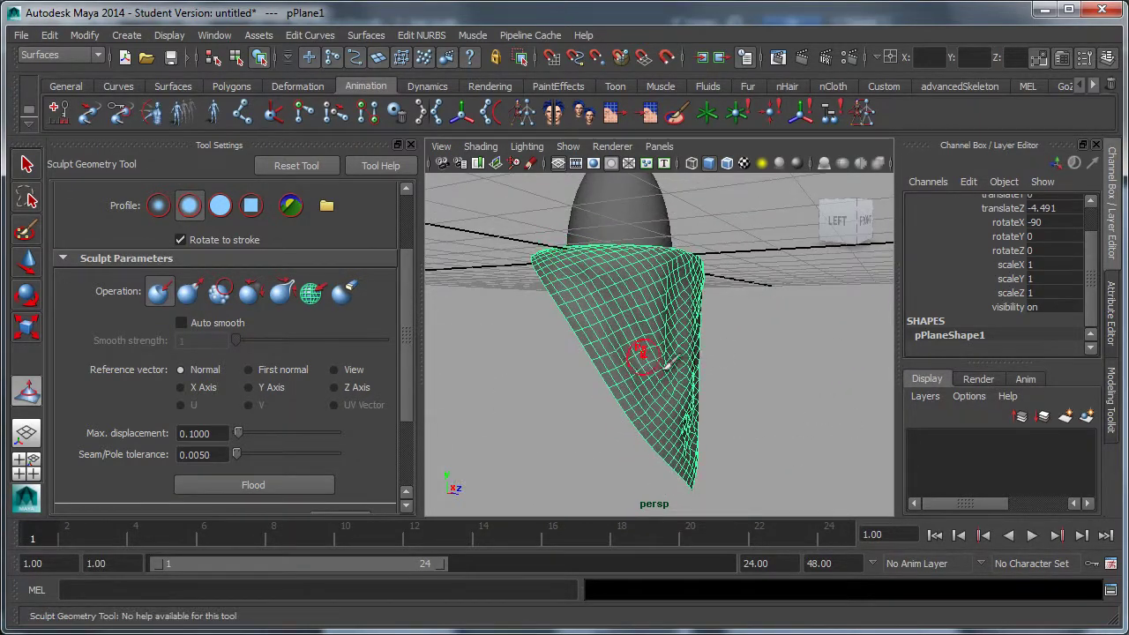
alt+drag(667, 362, 683, 381)
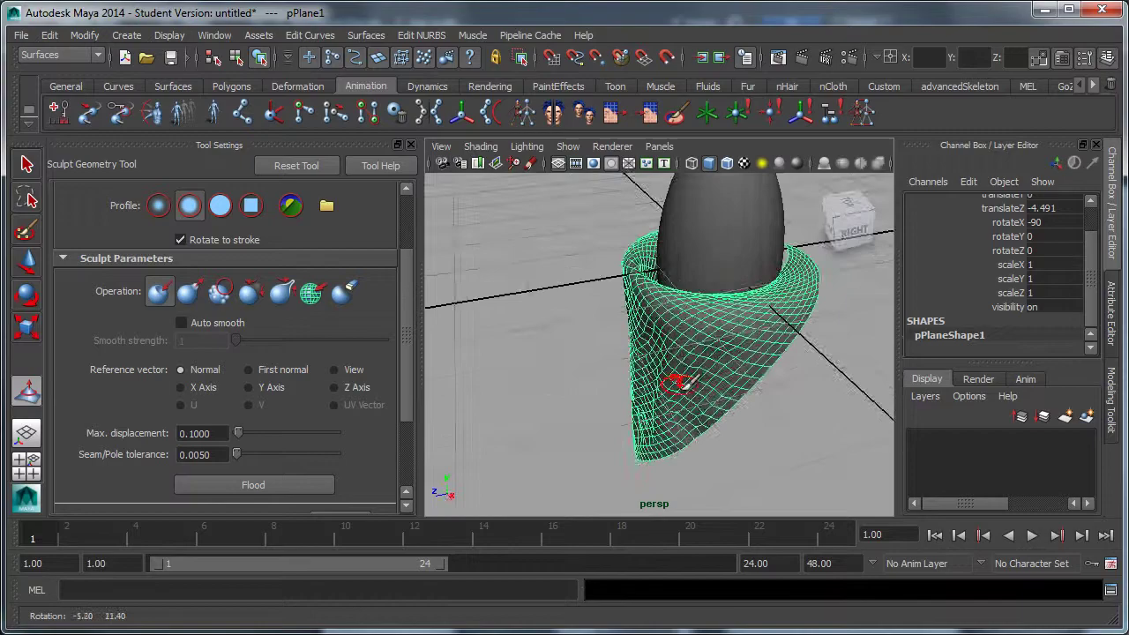
mouse_move(731, 408)
alt+mouse_down()
mouse_move(824, 355)
mouse_move(760, 344)
mouse_move(781, 347)
mouse_move(642, 396)
mouse_move(549, 396)
mouse_move(672, 449)
mouse_move(887, 446)
mouse_move(826, 429)
alt+mouse_up()
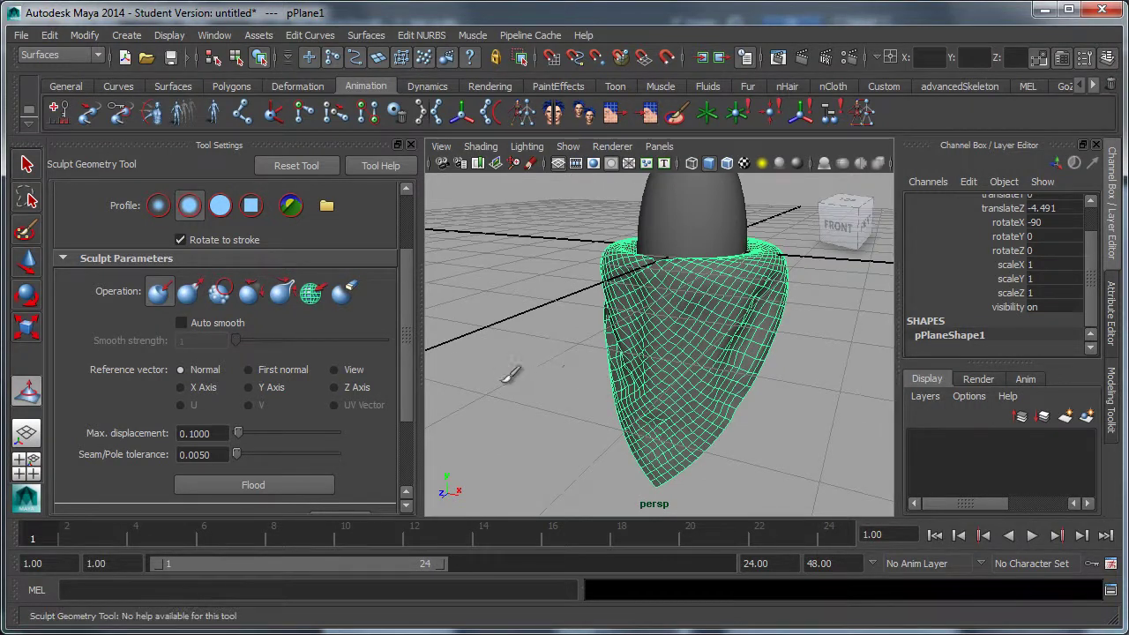
mouse_move(510, 377)
alt+mouse_down()
mouse_move(541, 385)
mouse_move(521, 424)
alt+mouse_up()
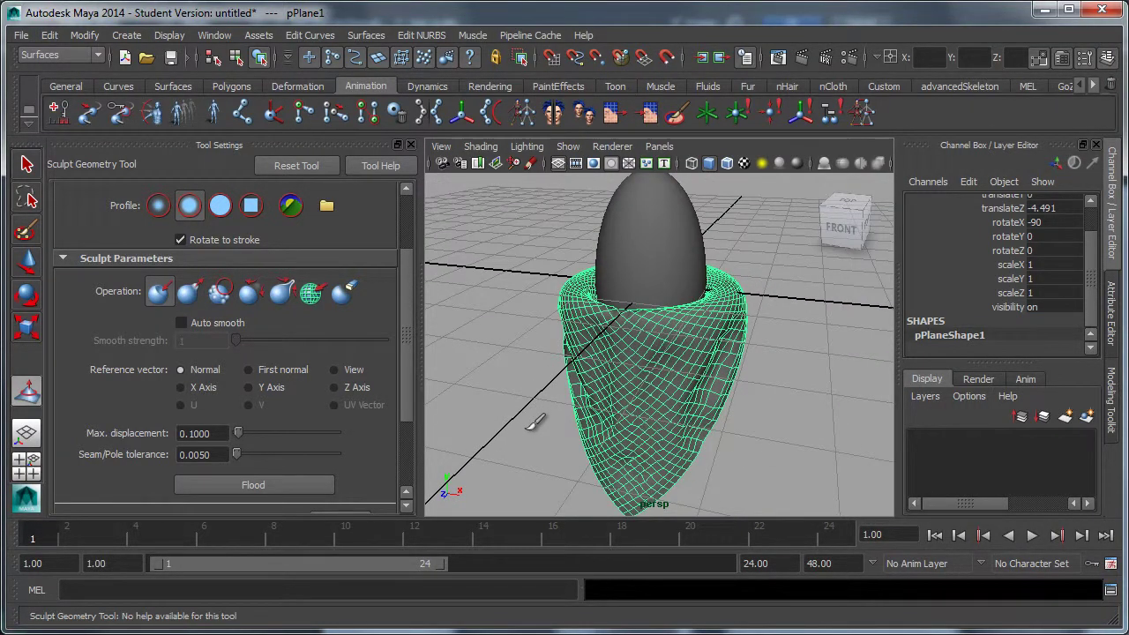
- Leave sculpting, select the ellipsoid body and hide it
key(q)
click(648, 269)
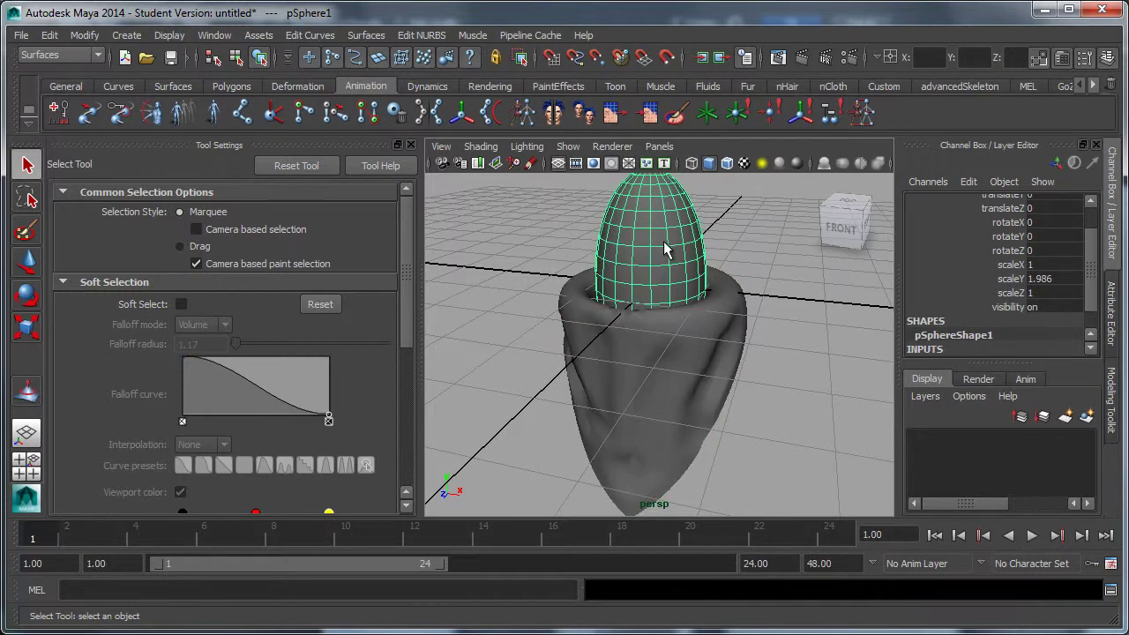
key(ctrl+h)
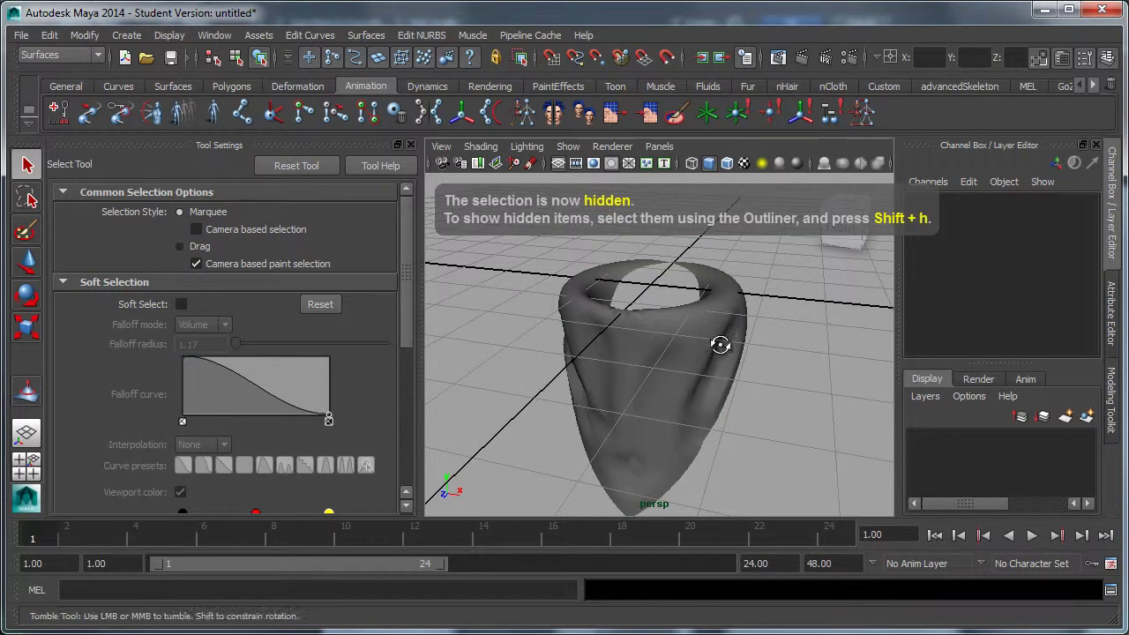
- Select the cloth, switch it to vertex editing with the Modeling Toolkit's Move tool, and reveal the soft selection settings
alt+drag(712, 345, 626, 362)
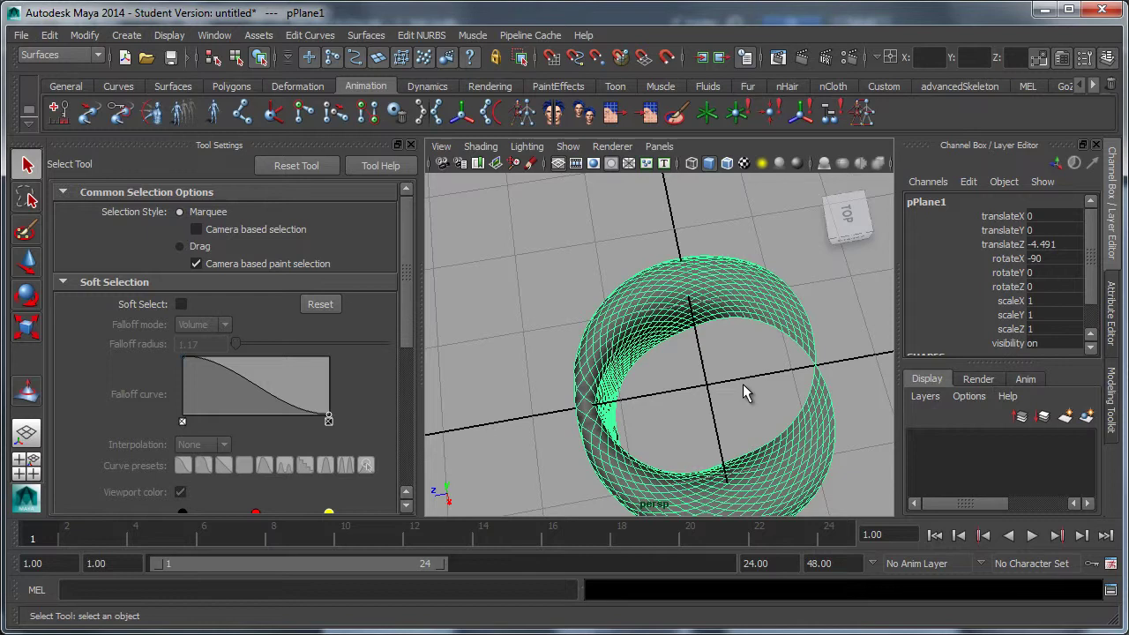
click(1042, 59)
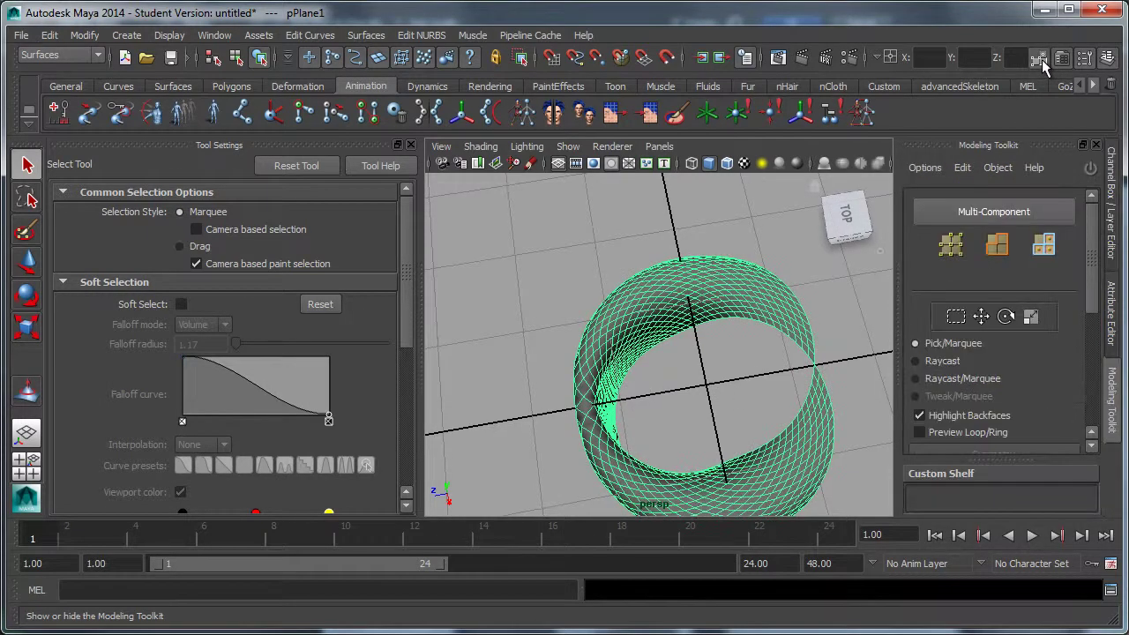
click(958, 251)
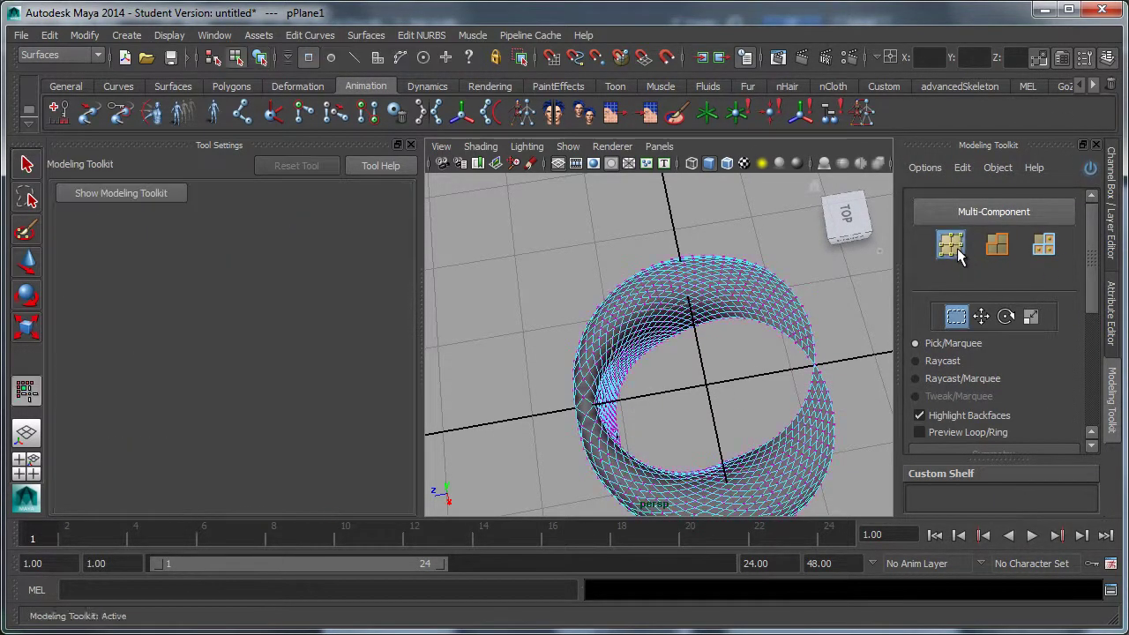
click(980, 317)
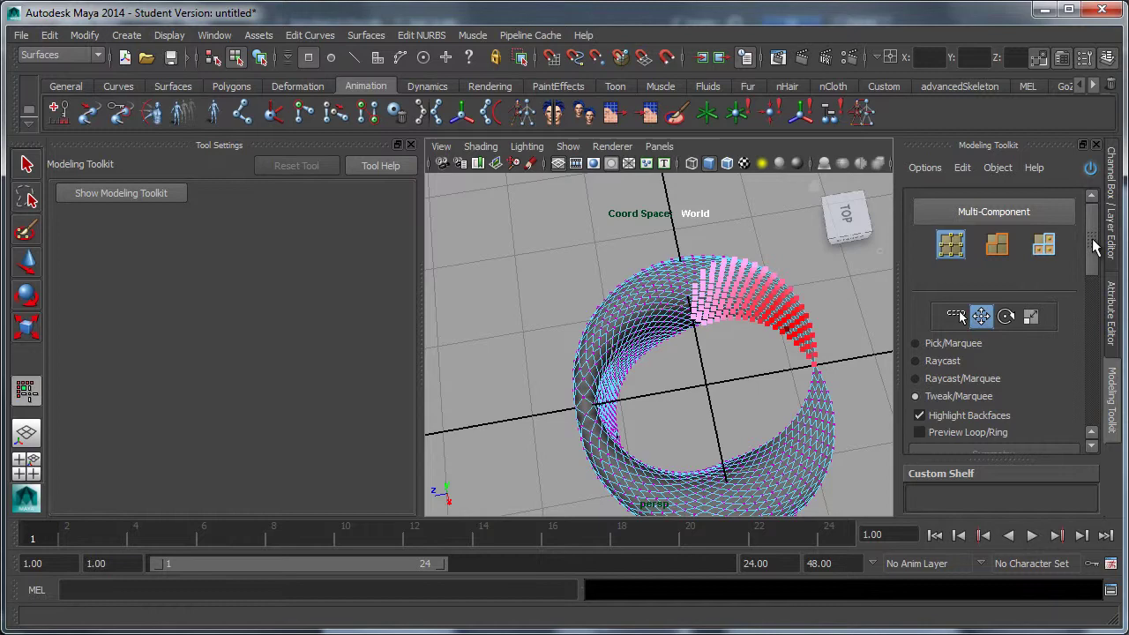
drag(1096, 247, 1111, 415)
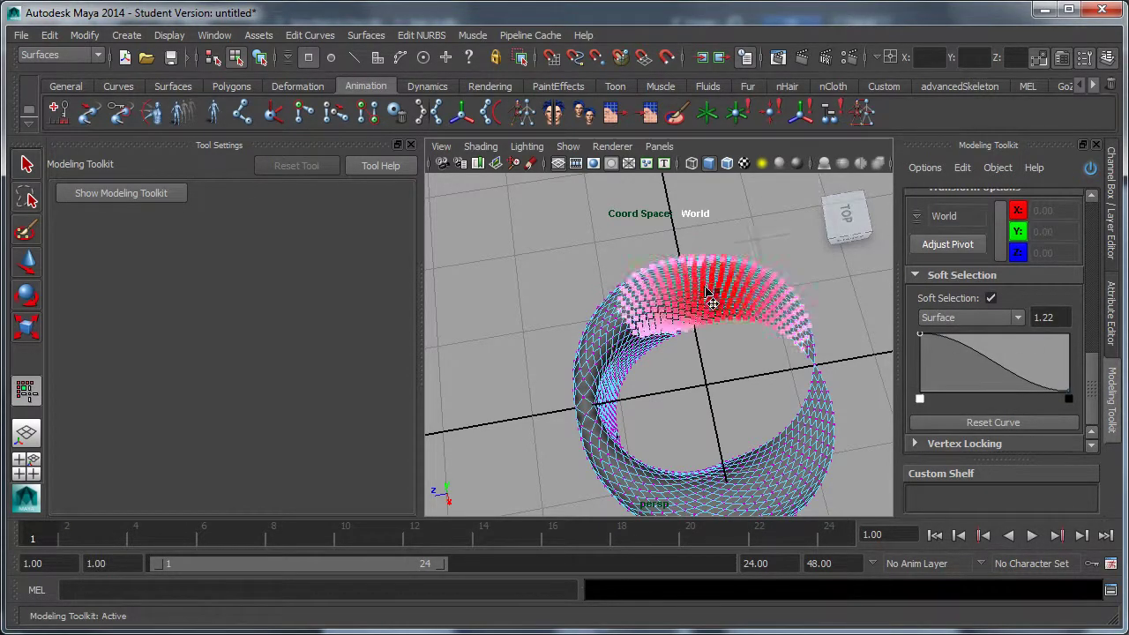
- Keep soft selection enabled and reduce its surface falloff distance to 0.59
key(b)
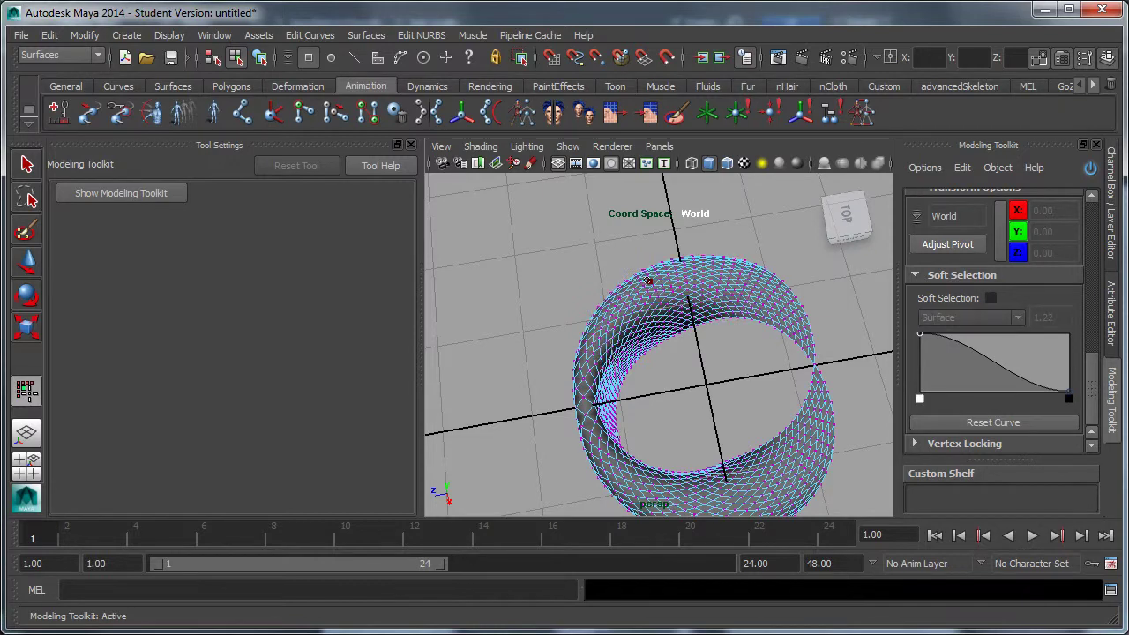
key(b)
key(b)
key(b)
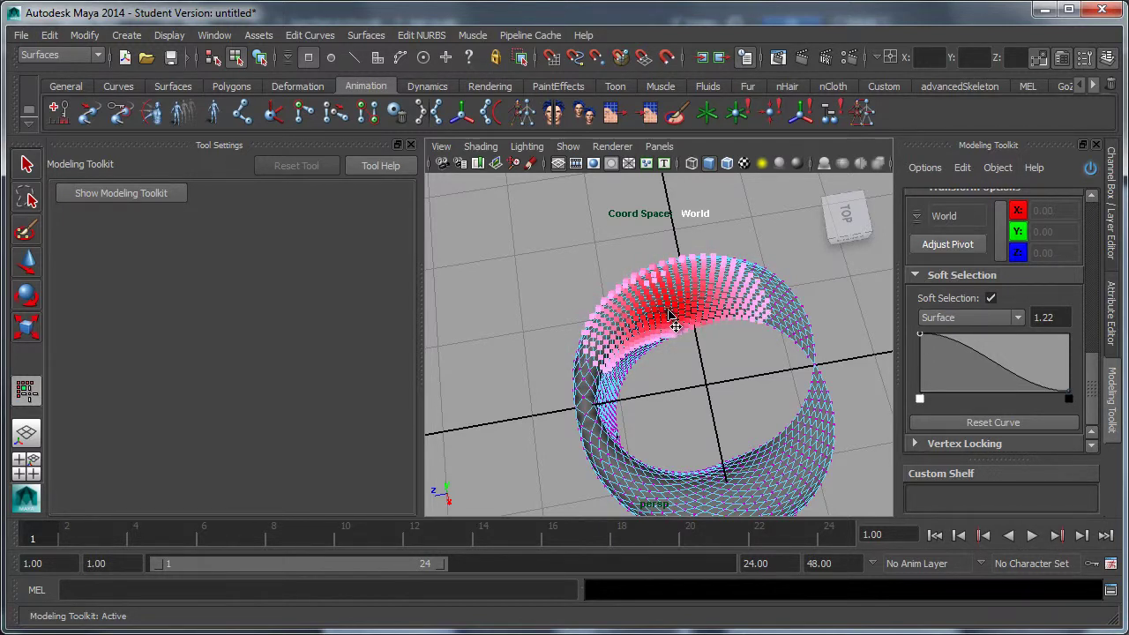
key(b)
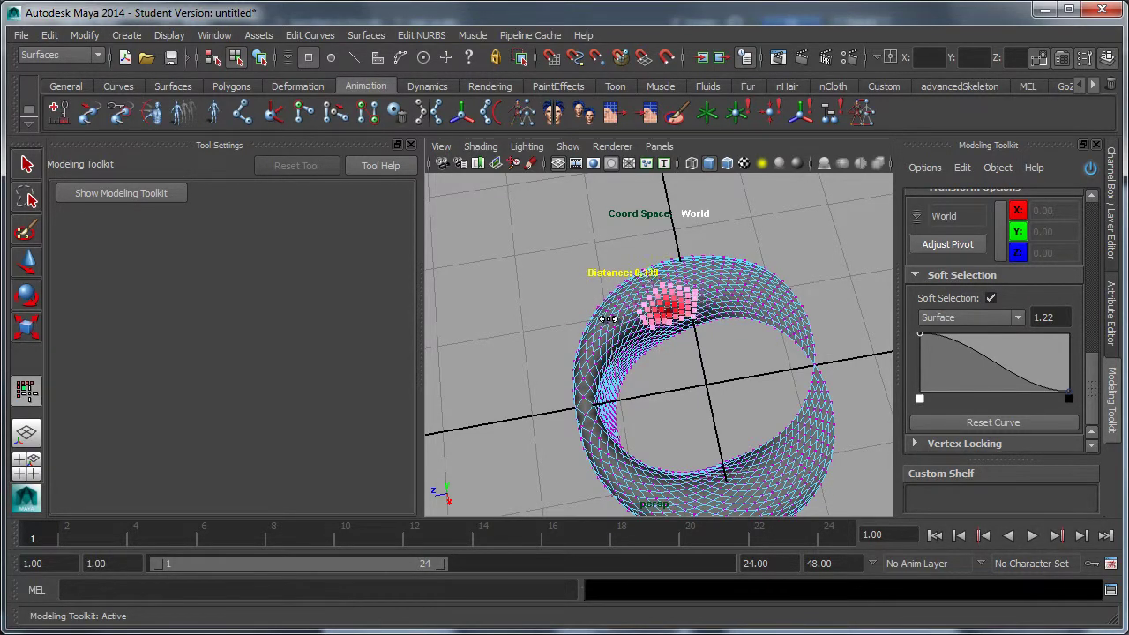
drag(608, 319, 677, 315)
key(b)
- Move soft-selected vertices along the cloth's inner rim to give the smooth opening an irregular edge, undoing the last unwanted tweak
click(690, 300)
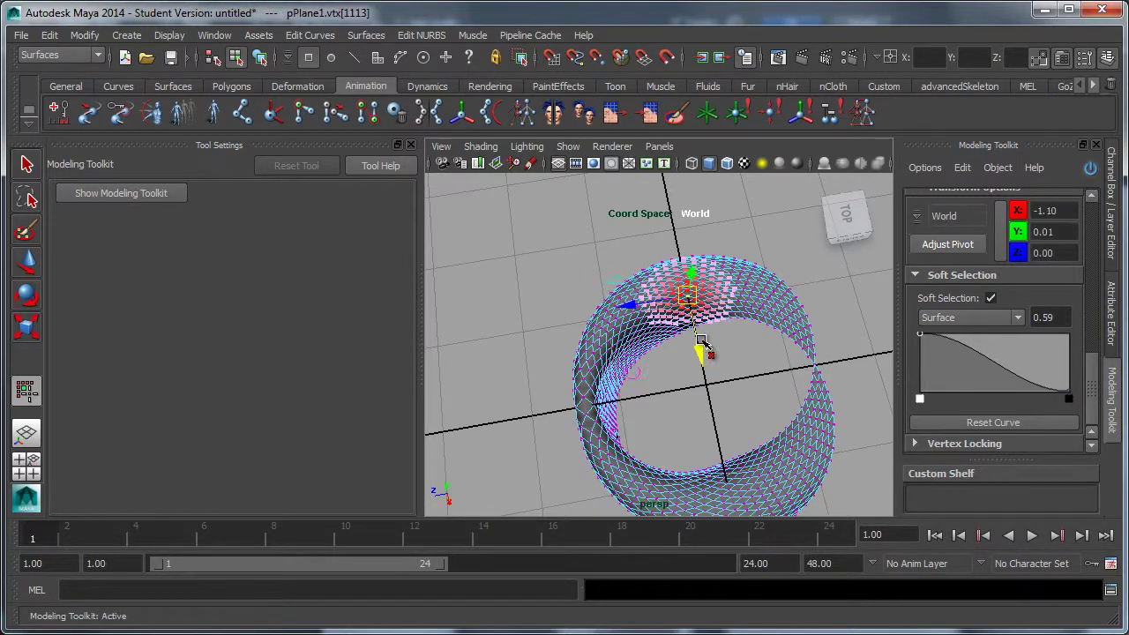
drag(701, 345, 715, 371)
click(654, 320)
click(710, 365)
alt+right_drag(715, 371, 806, 308)
alt+middle_drag(806, 309, 740, 356)
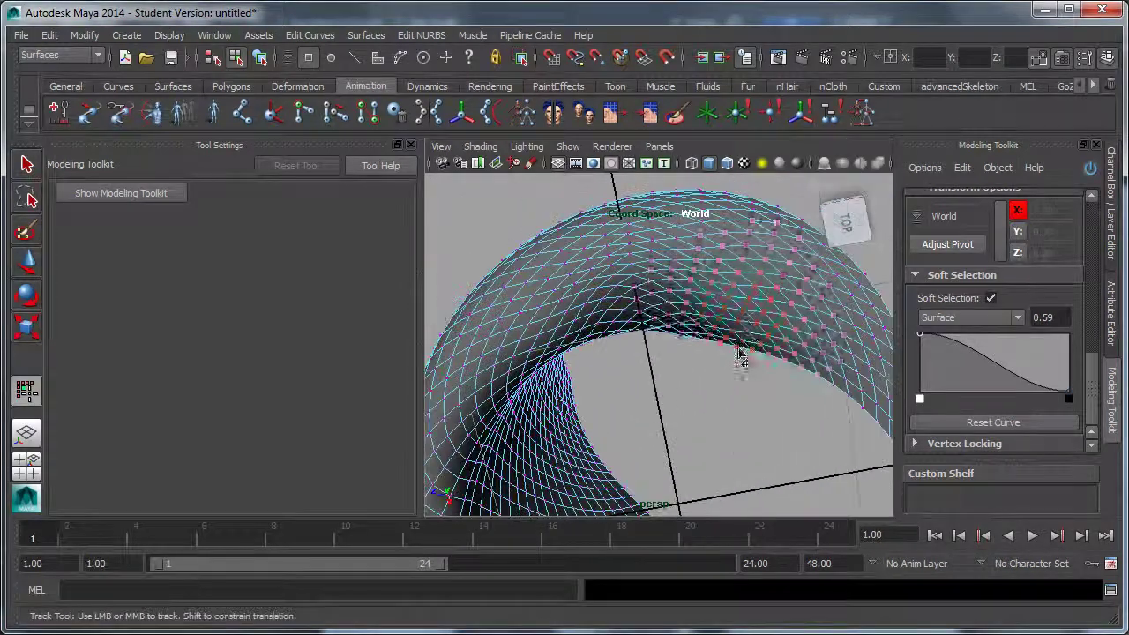
drag(743, 331, 756, 295)
key(ctrl+z)
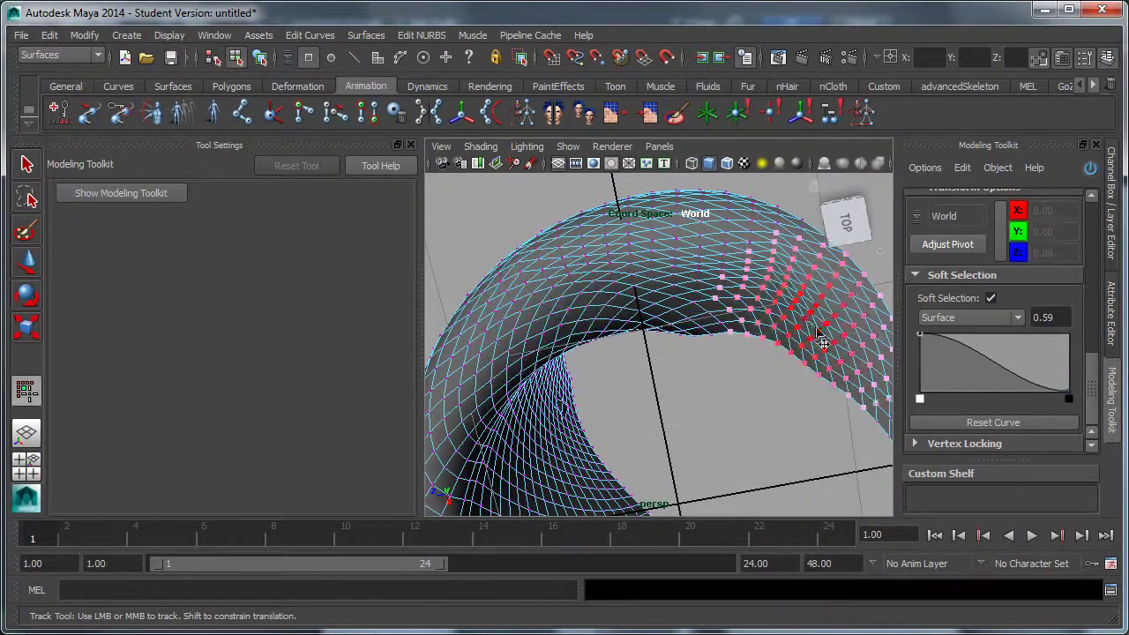
scroll(996, 338, up, 5)
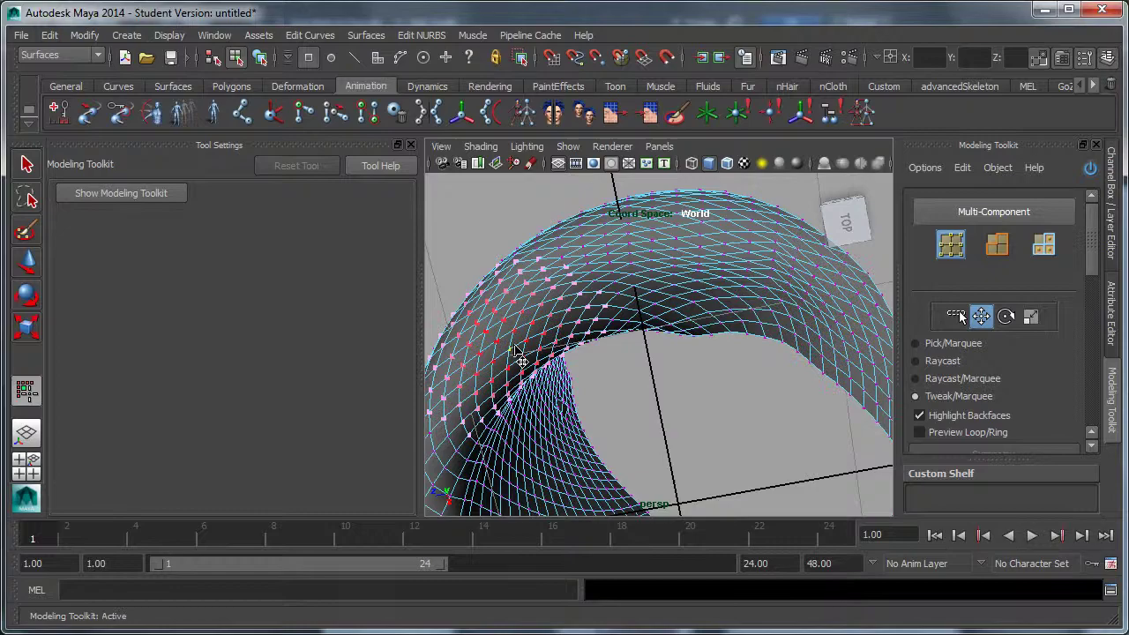
- Tweak soft-selected vertices around the front and sides of the cloth's rim, and return to object selection
alt+middle_drag(827, 372, 736, 243)
alt+drag(737, 244, 748, 468)
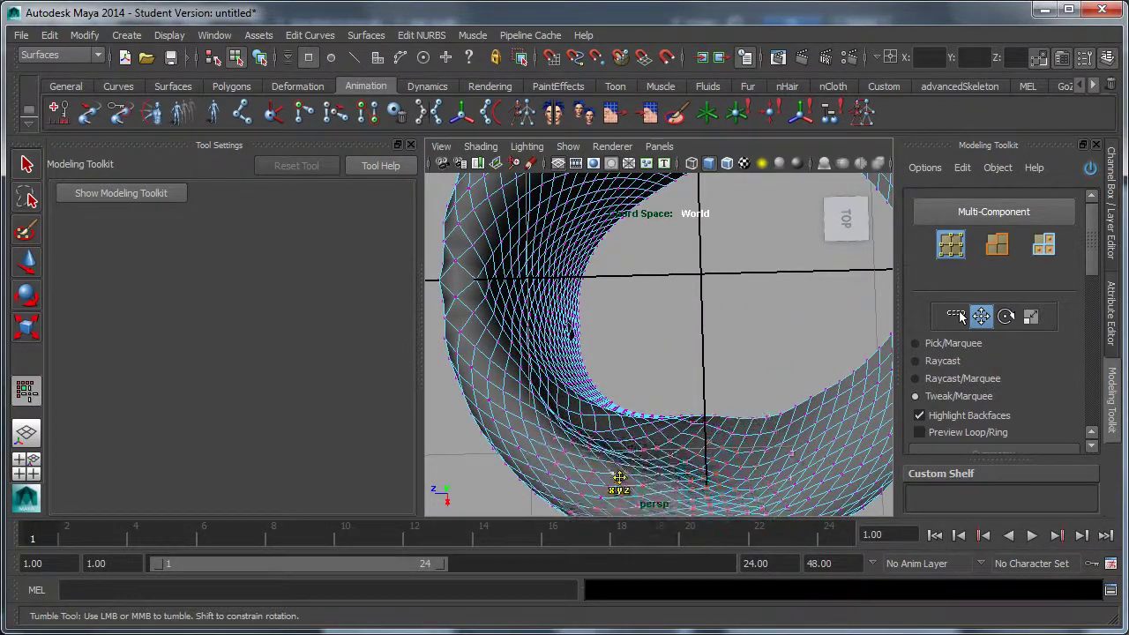
alt+drag(802, 433, 700, 373)
scroll(677, 391, down, 3)
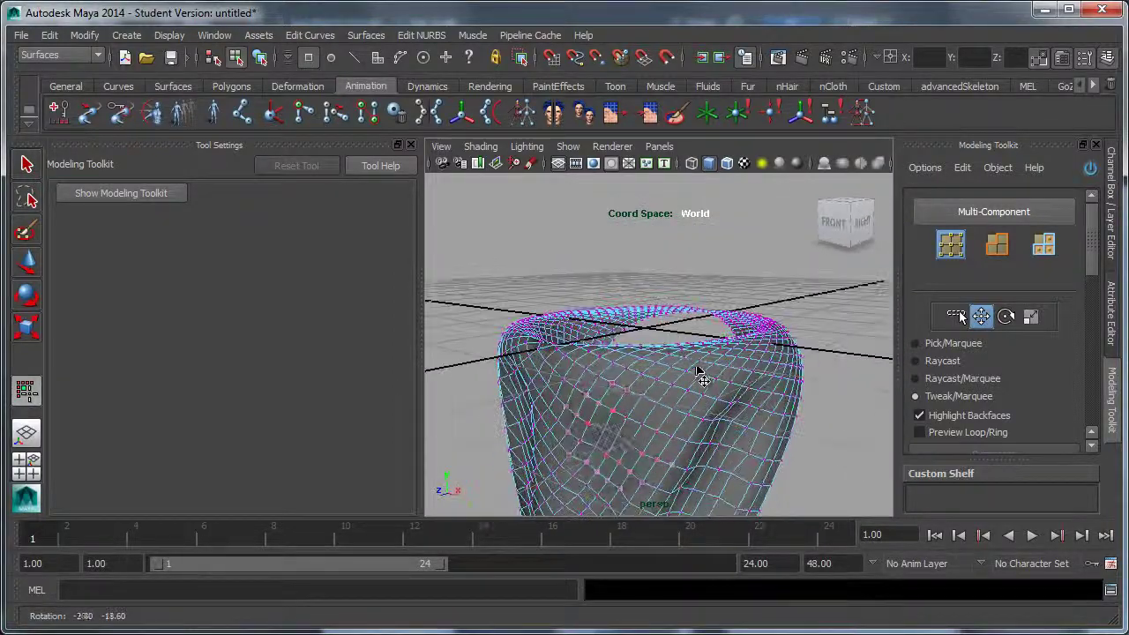
alt+drag(610, 438, 651, 518)
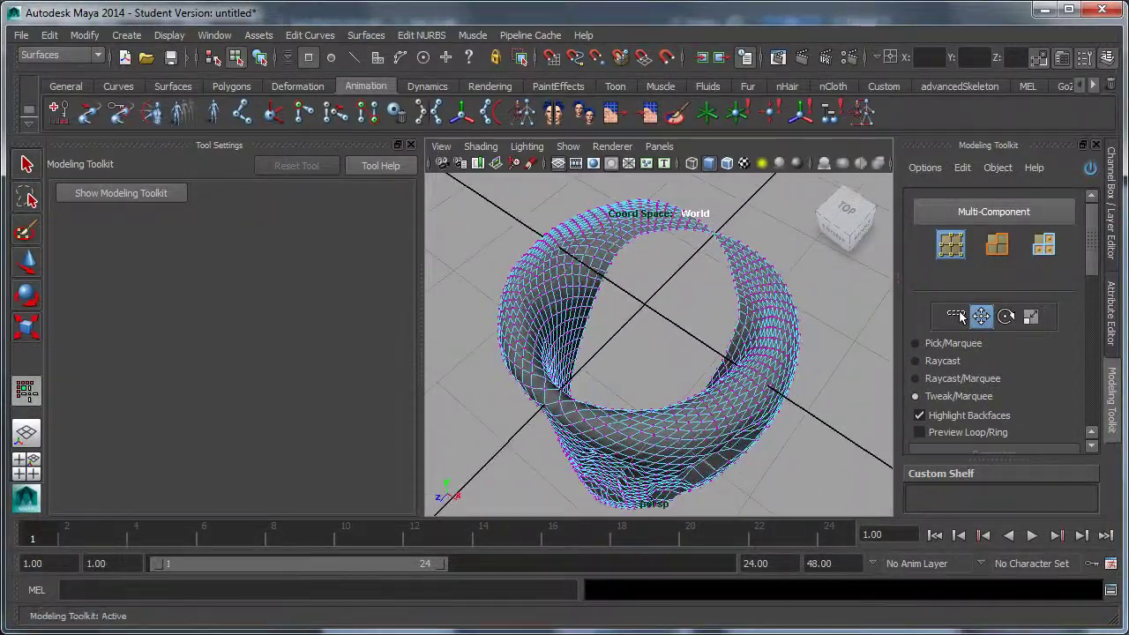
click(719, 431)
alt+drag(726, 437, 837, 397)
alt+right_drag(836, 397, 597, 408)
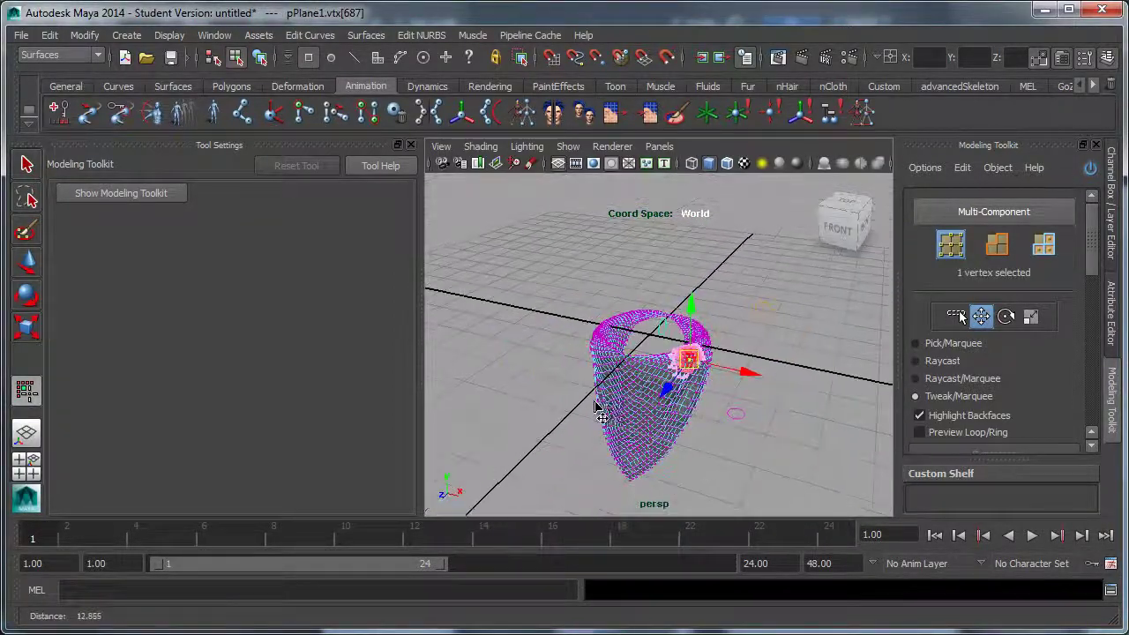
click(236, 58)
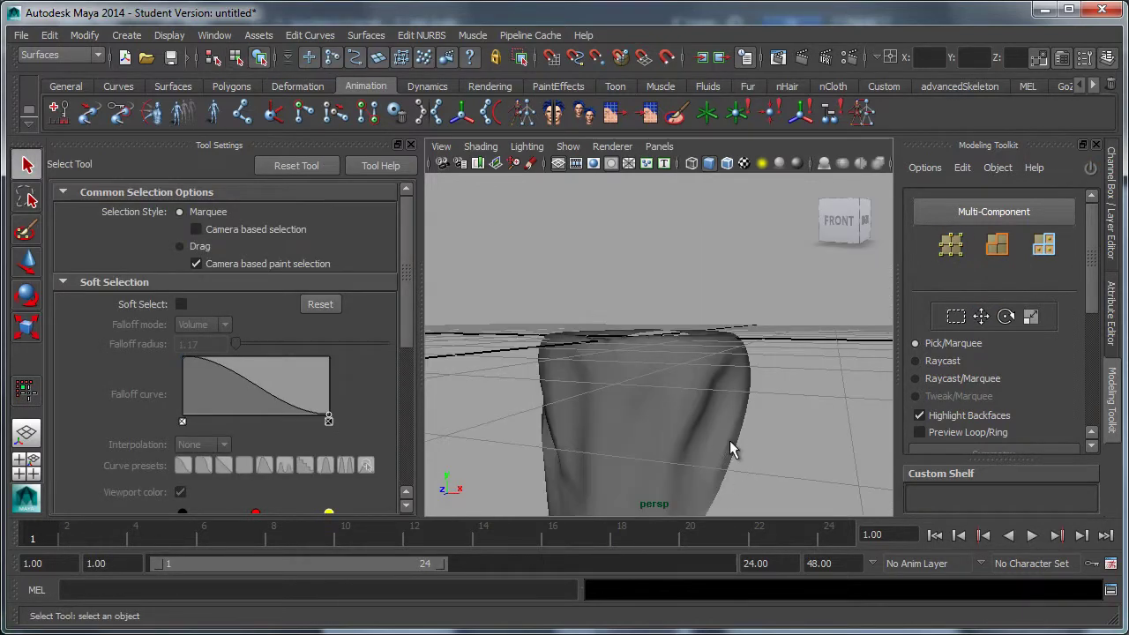
- Inspect the cloth's folds, rim and back opening from all sides in shaded view
alt+drag(810, 419, 494, 446)
alt+right_drag(688, 443, 584, 344)
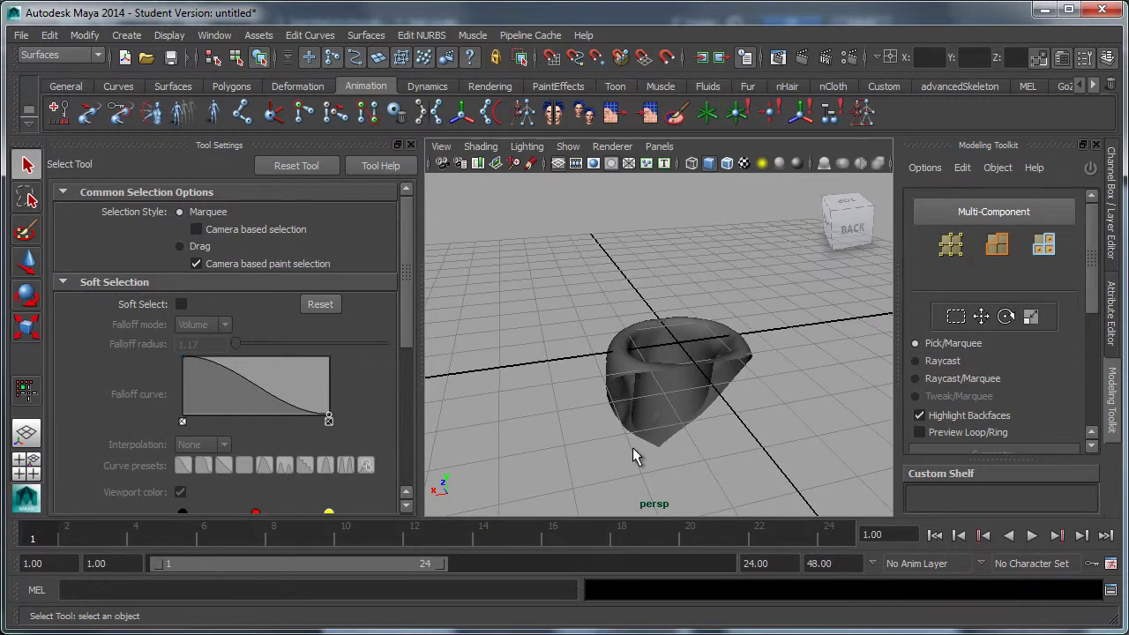
alt+right_drag(633, 447, 864, 431)
alt+drag(785, 432, 764, 471)
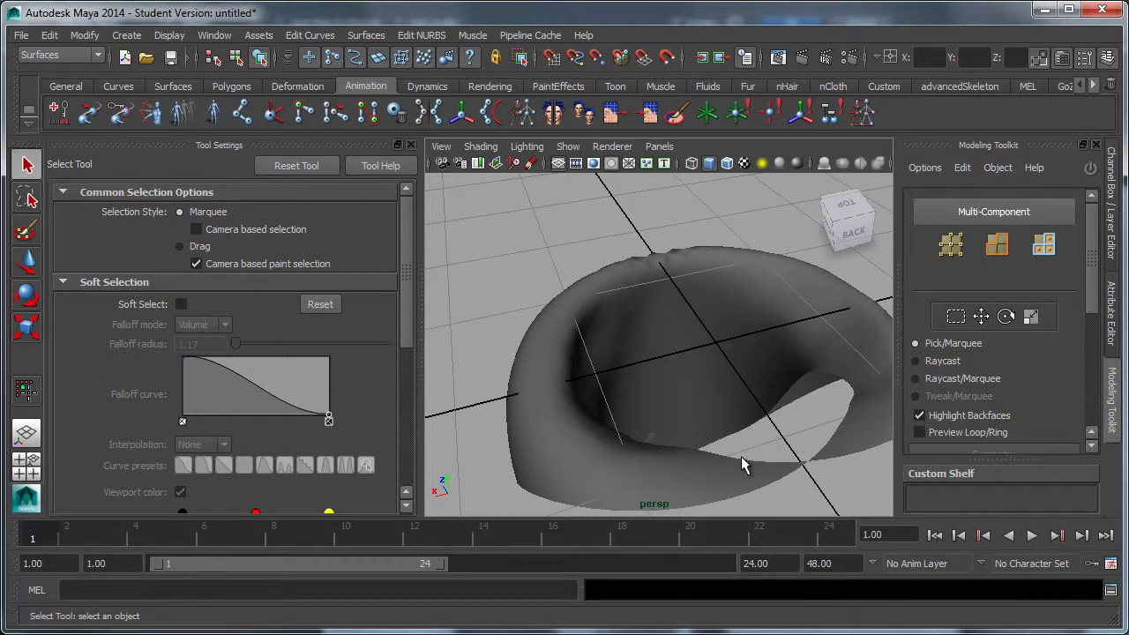
alt+drag(815, 507, 877, 470)
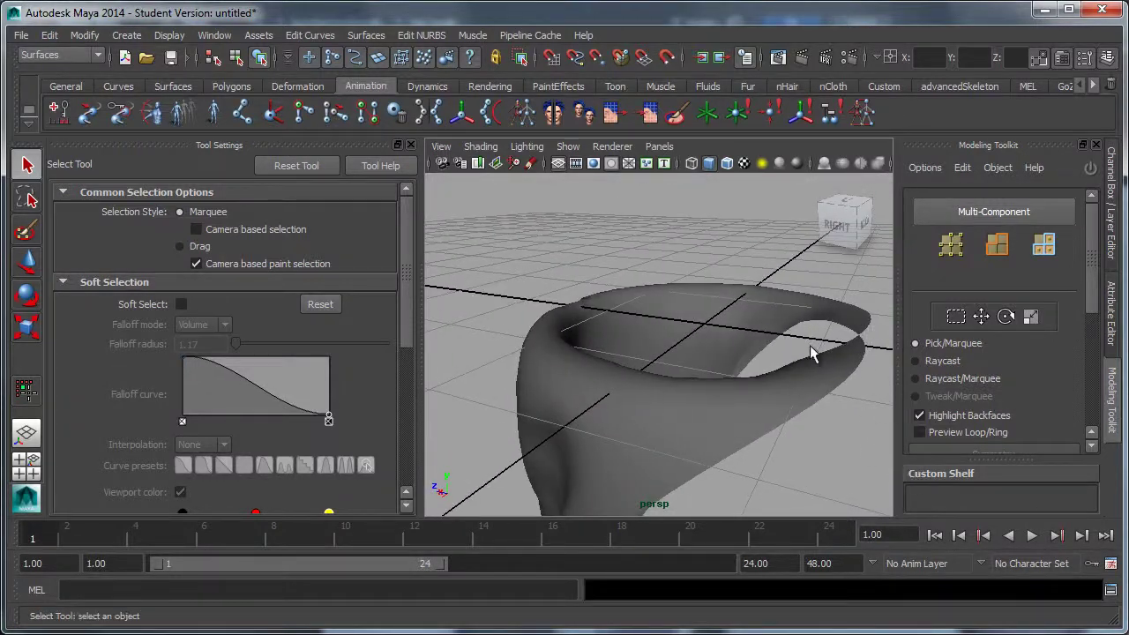
alt+drag(838, 363, 811, 443)
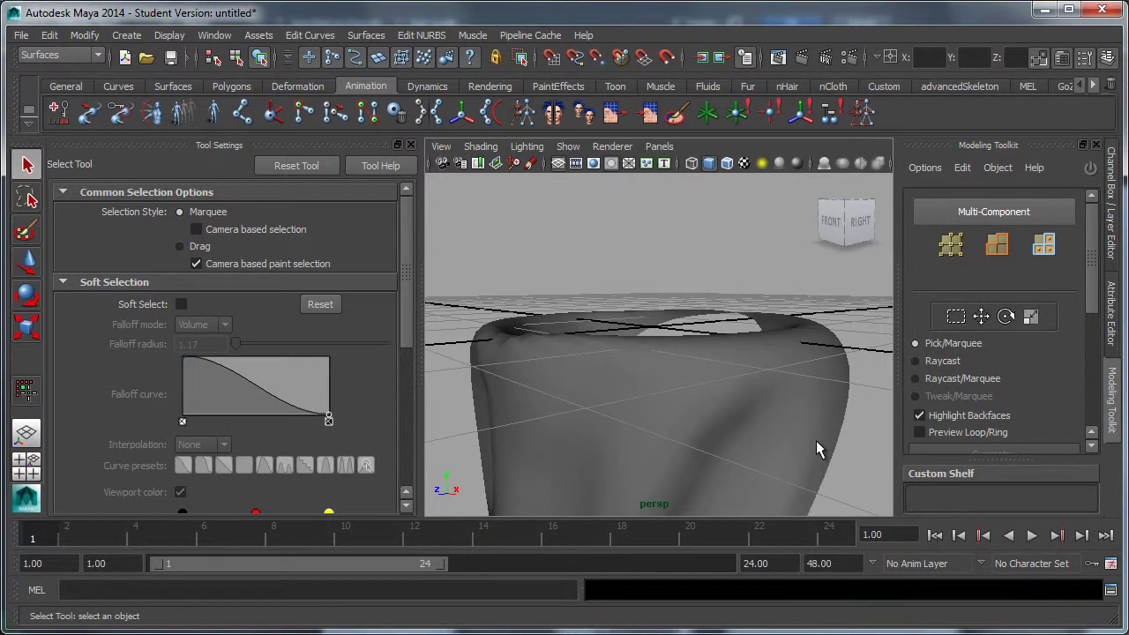
alt+right_drag(816, 442, 564, 455)
alt+drag(565, 456, 690, 423)
alt+right_drag(690, 423, 679, 437)
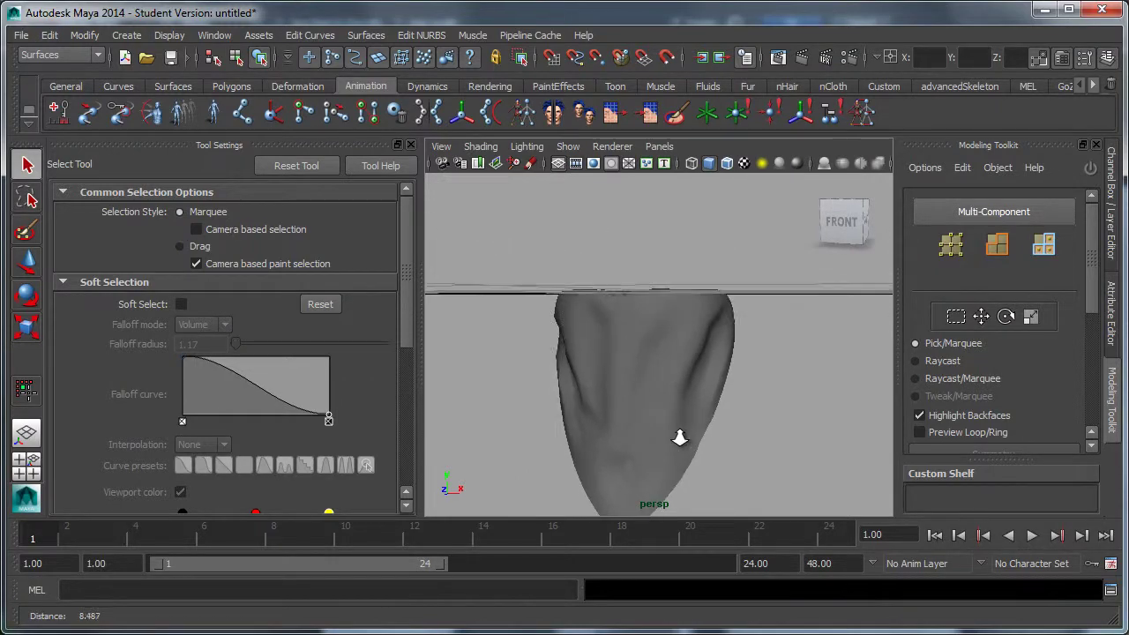